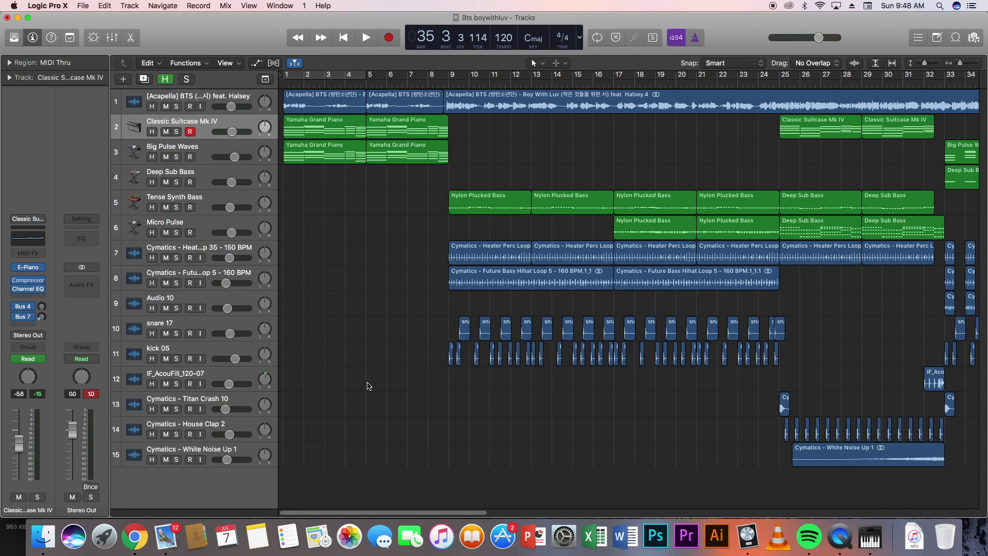
Open the first Classic Suitcase Mk IV region in an enlarged Piano Roll and play its chords from bar 1.
scroll(551, 496, right, 10)
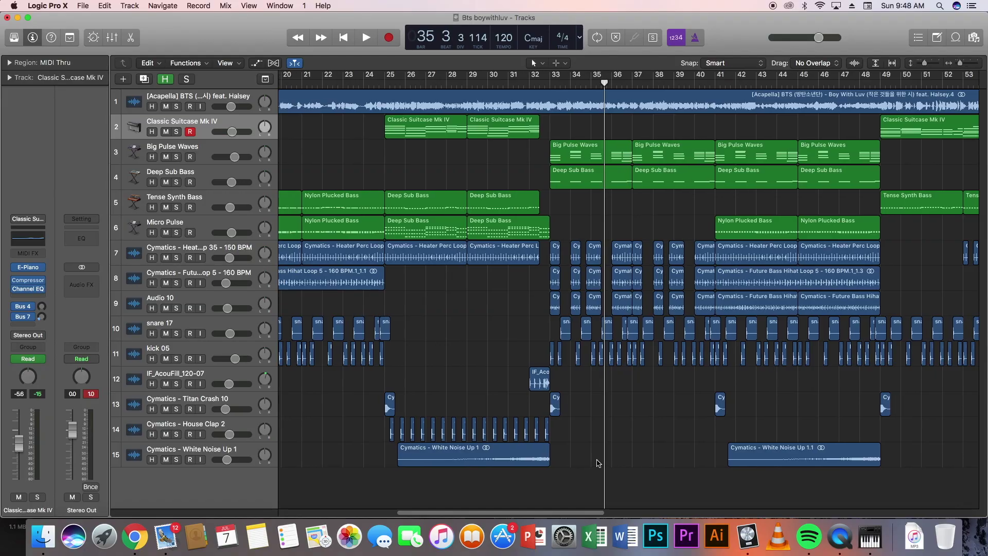
scroll(628, 293, left, 10)
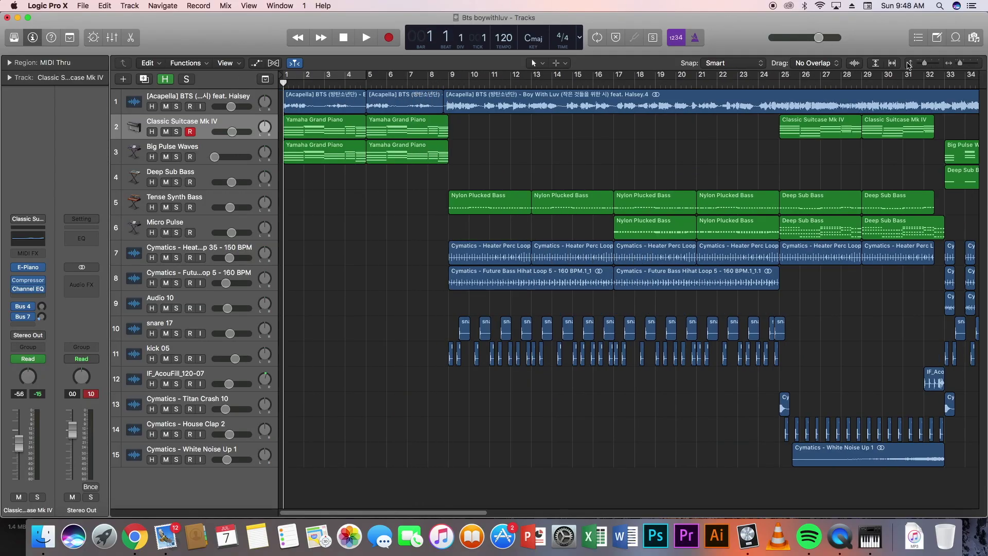
click(924, 63)
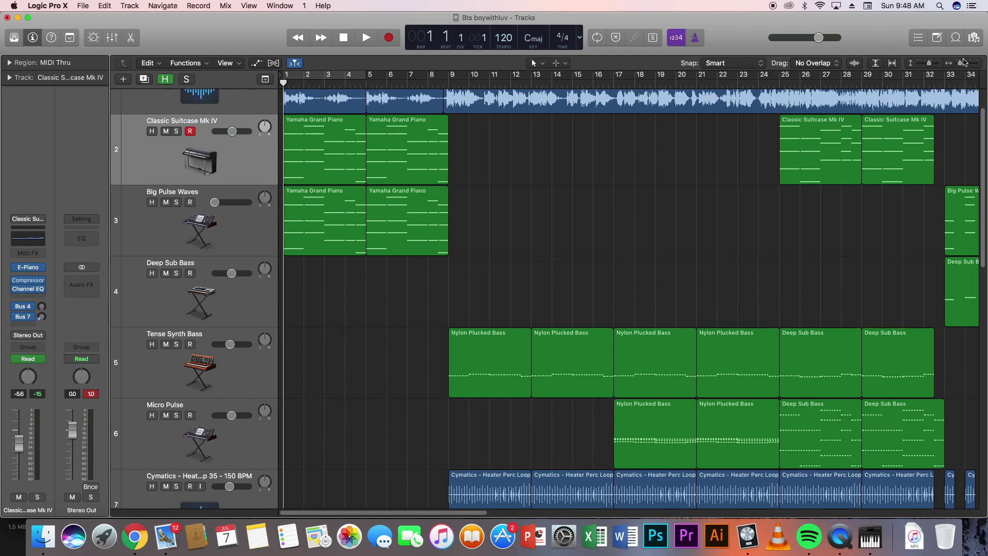
click(964, 63)
drag(929, 63, 927, 63)
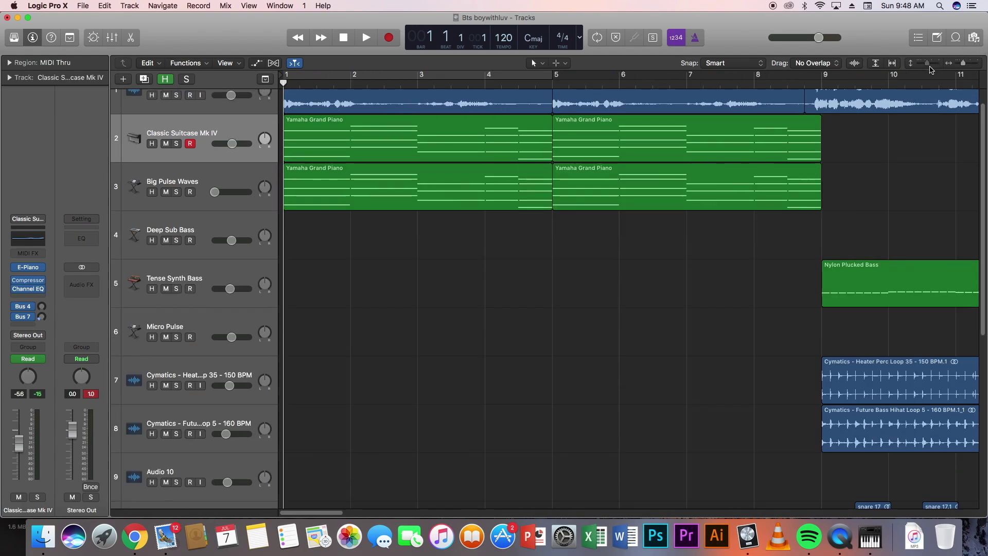
click(376, 124)
double_click(376, 123)
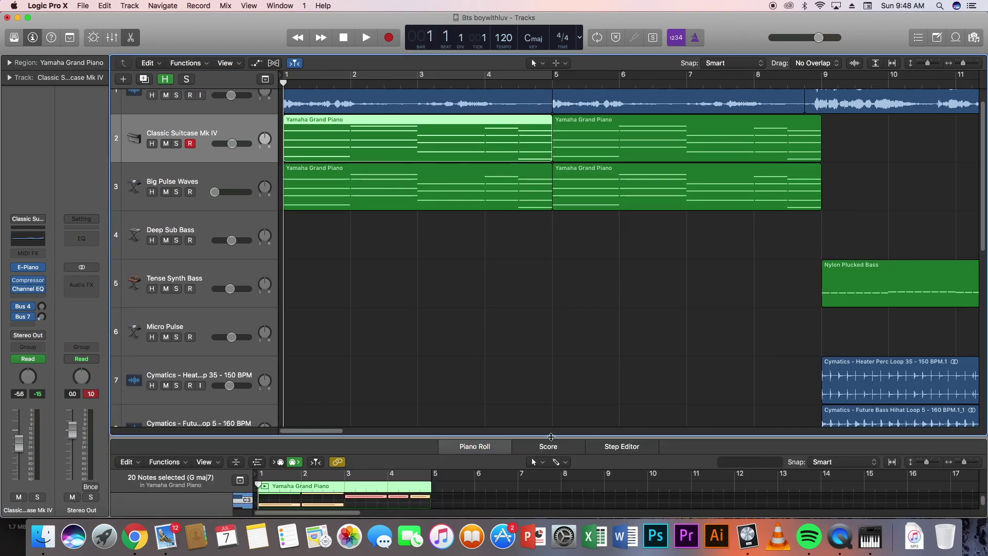
drag(395, 372, 395, 100)
scroll(395, 297, up, 5)
click(490, 263)
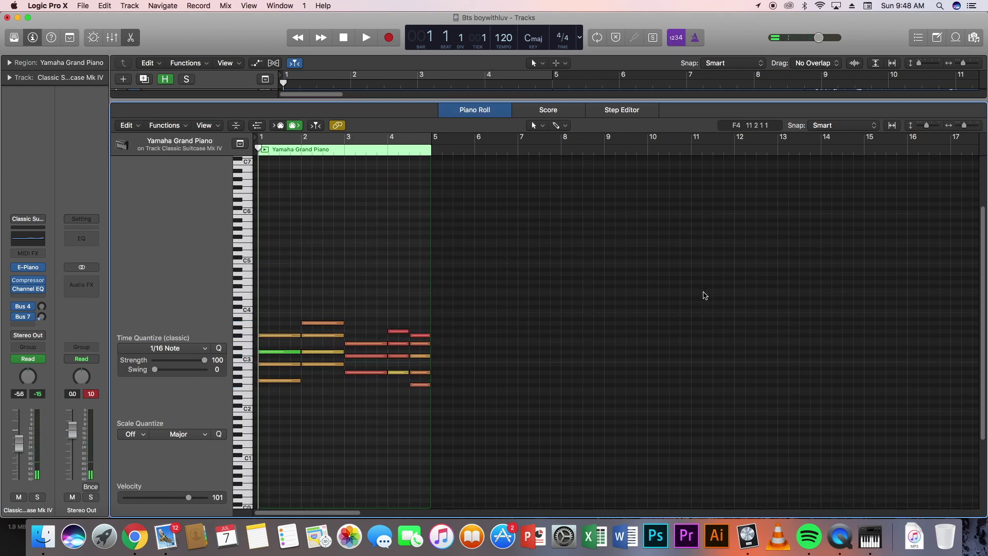
key(space)
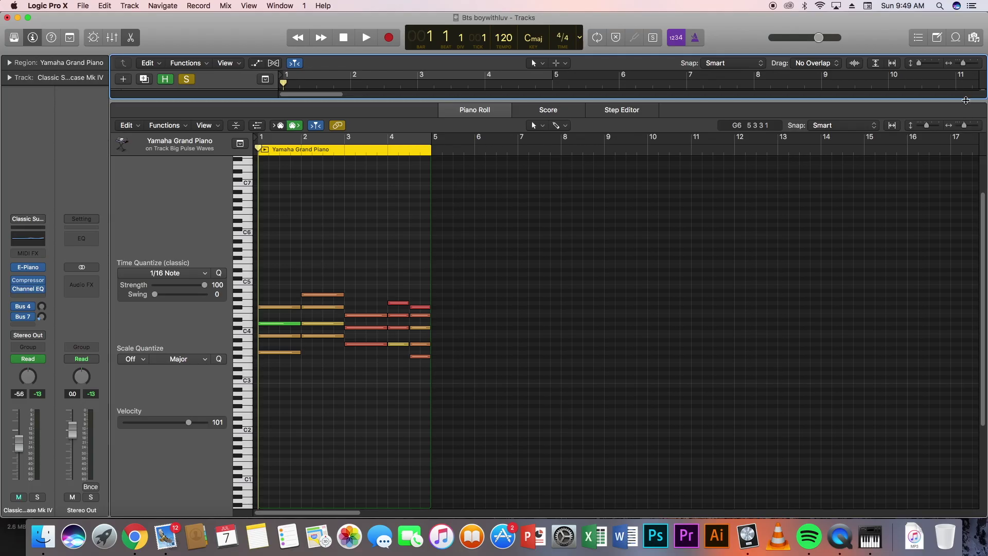
Show the soloed Big Pulse Waves track's first region in the Piano Roll, play it from bar 1, and close the editor.
drag(965, 100, 965, 509)
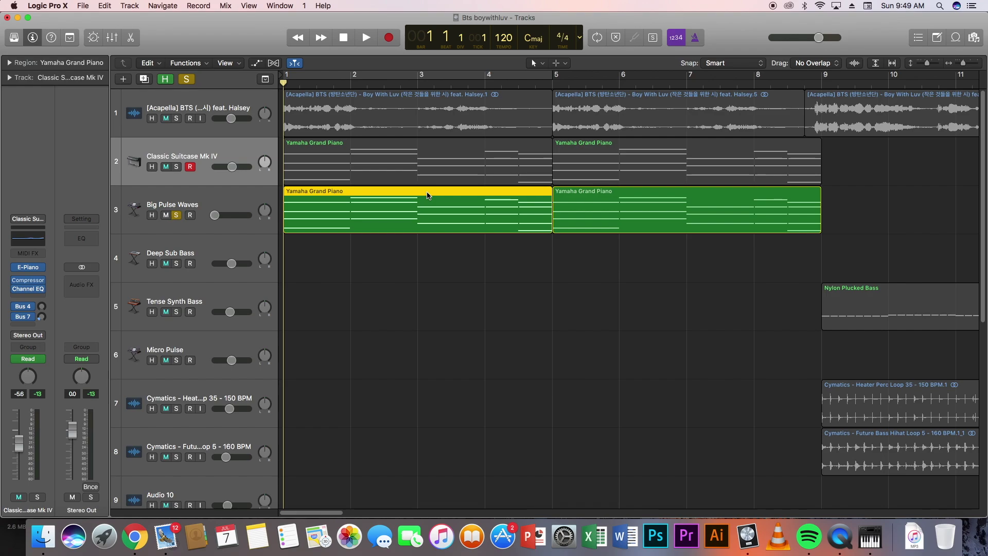
double_click(427, 196)
drag(322, 101, 317, 206)
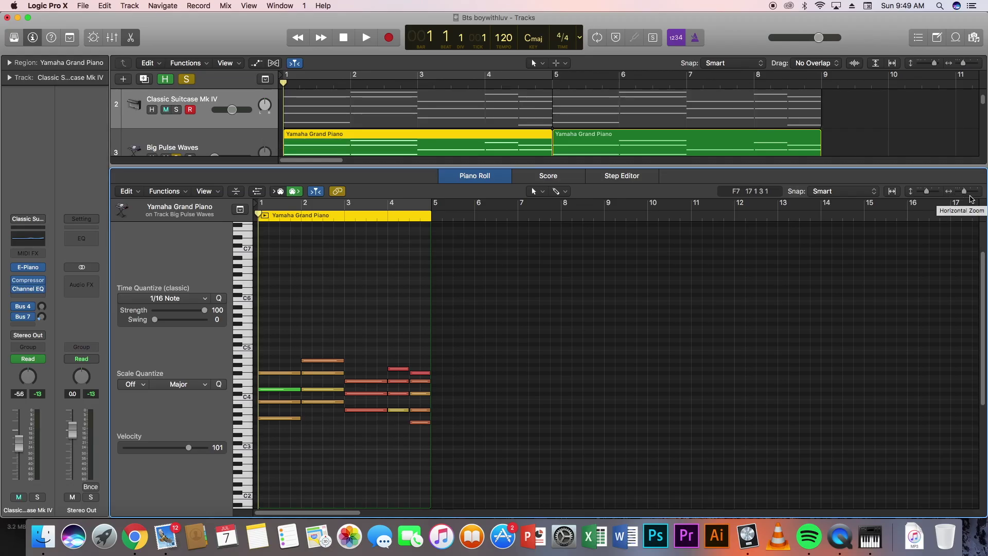
key(space)
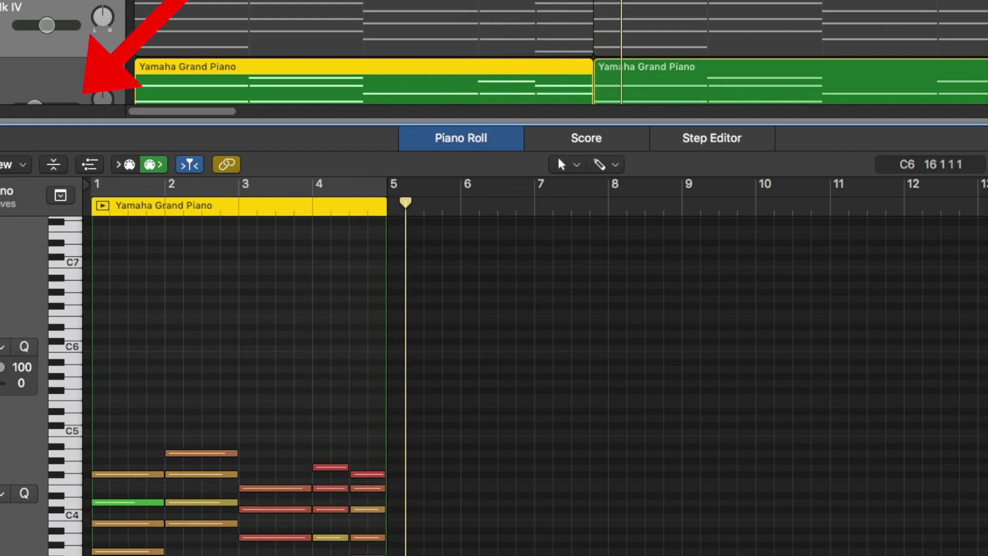
drag(801, 121, 812, 555)
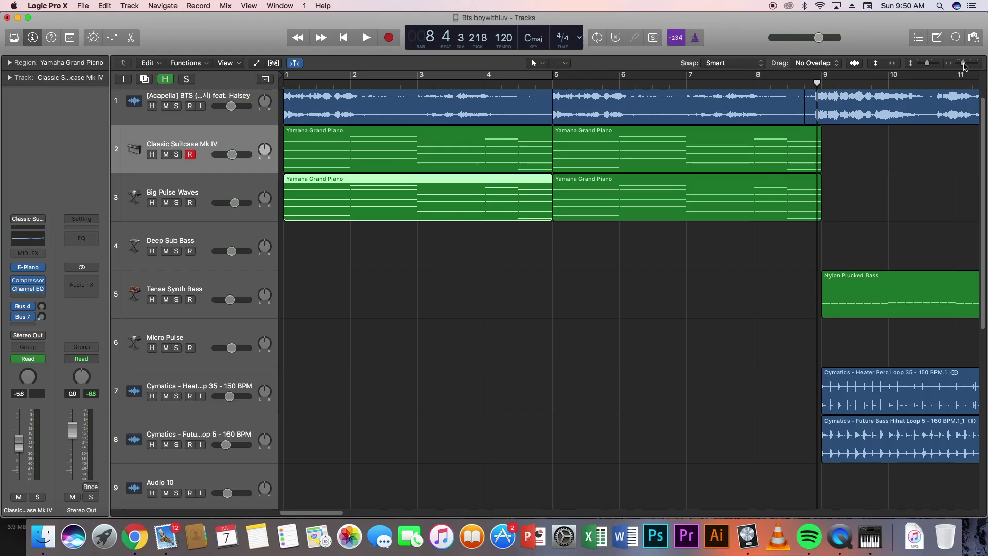
Solo the acapella vocal track and play its first region from bar 1.
drag(963, 66, 961, 122)
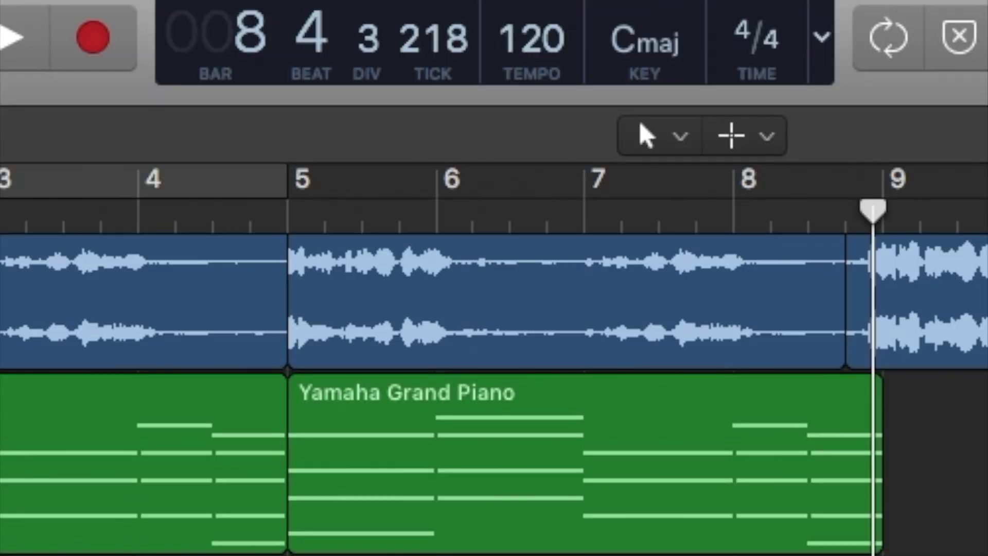
click(176, 105)
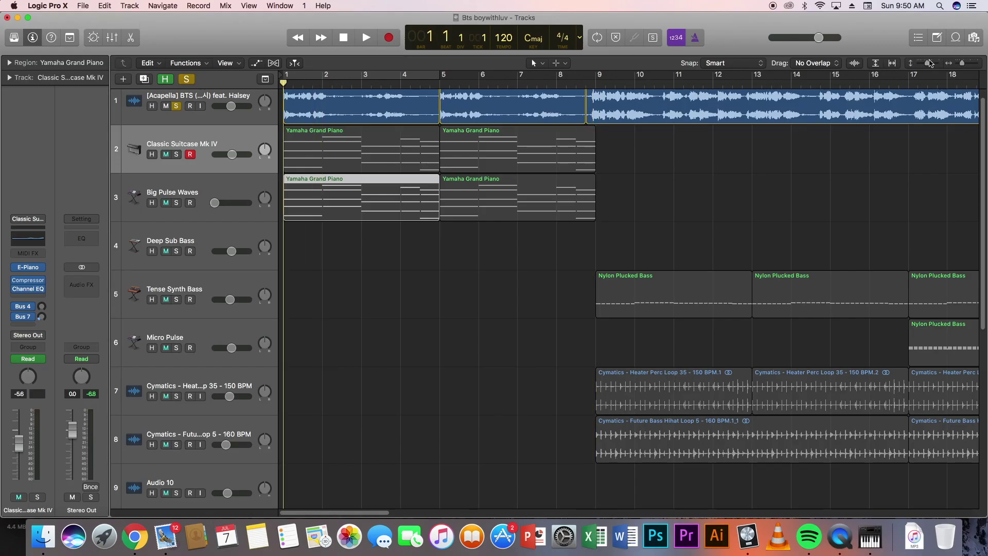
click(930, 63)
click(382, 95)
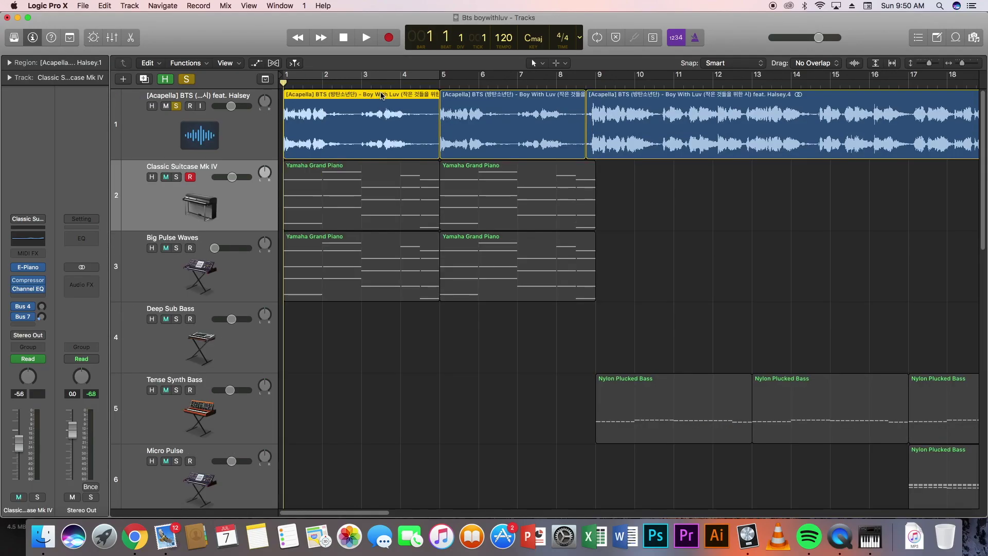
key(space)
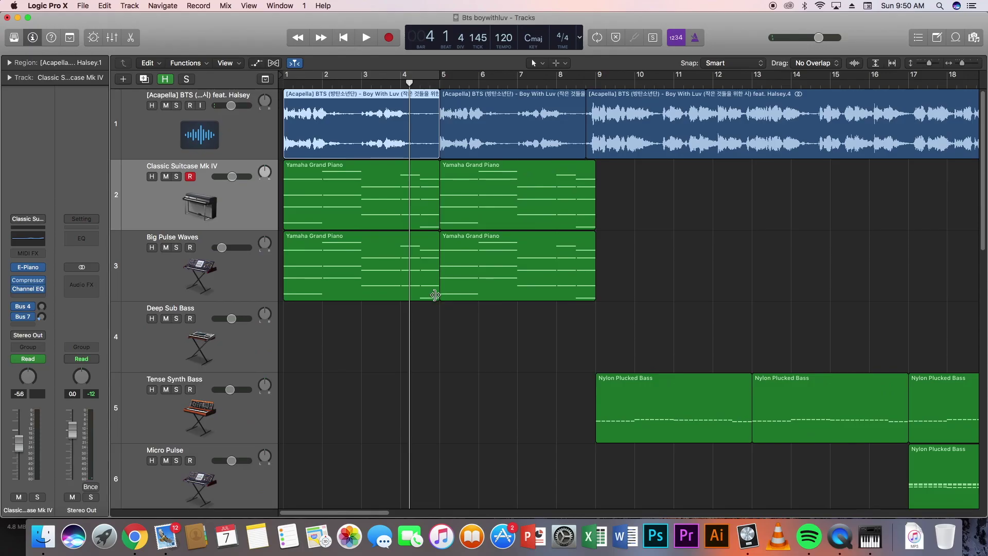
Solo the snare 17 and kick 05 tracks and play their pattern from bar 9.
scroll(435, 293, down, 5)
drag(958, 59, 956, 60)
scroll(454, 106, up, 5)
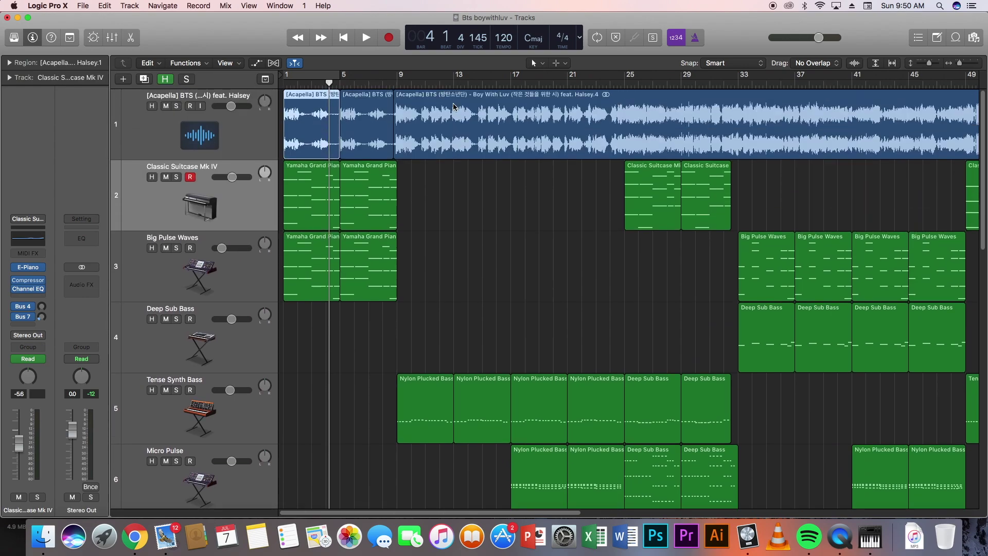
scroll(388, 241, down, 5)
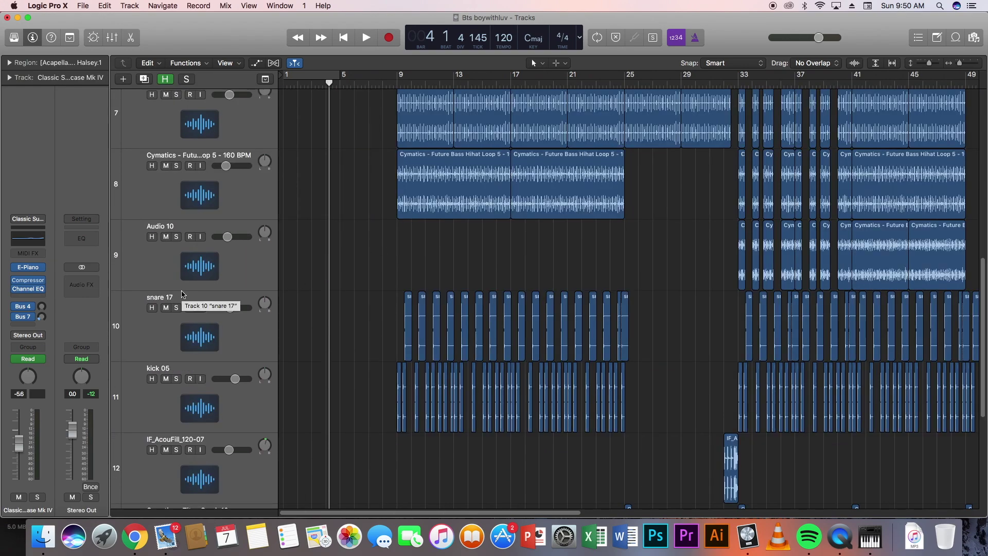
drag(956, 67, 916, 56)
scroll(812, 119, up, 5)
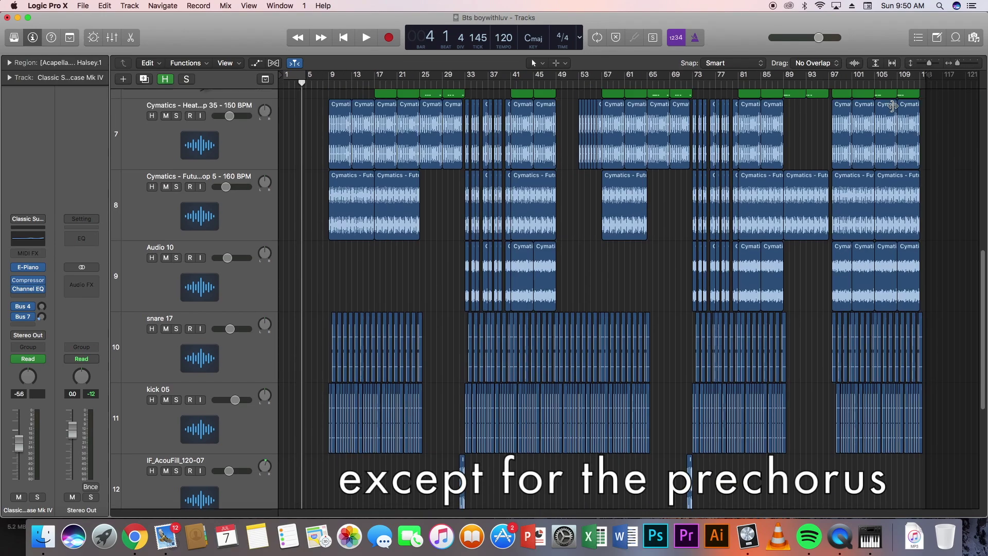
scroll(812, 120, down, 4)
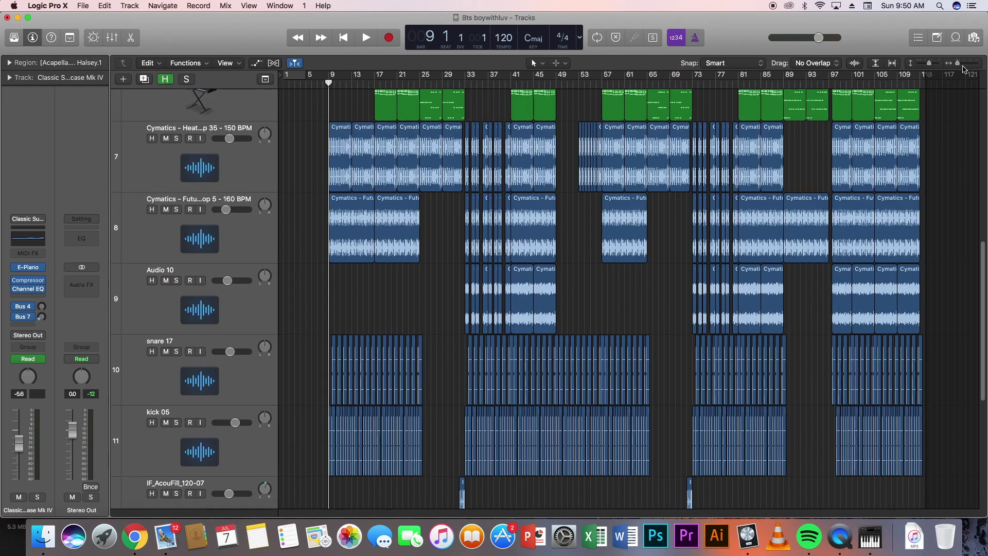
click(962, 64)
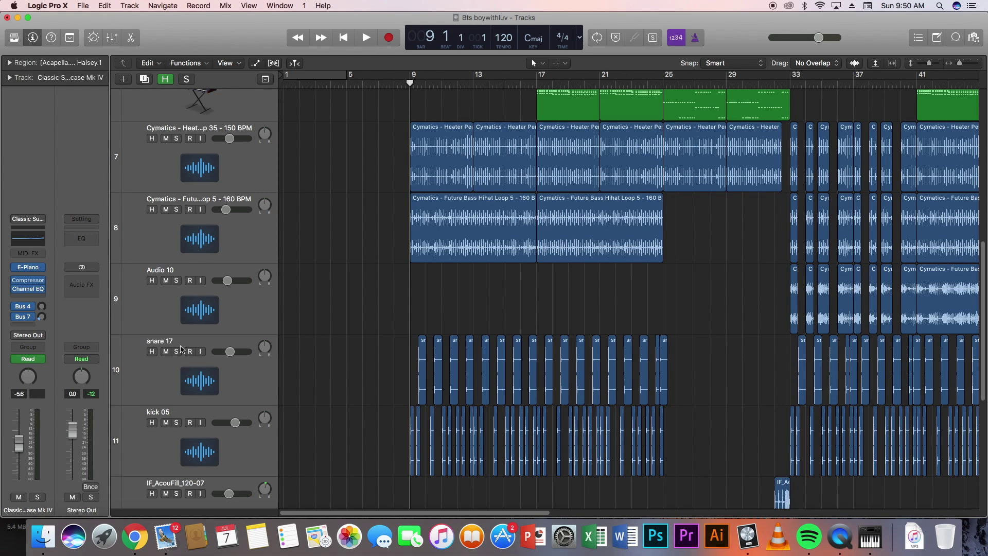
click(176, 351)
click(177, 422)
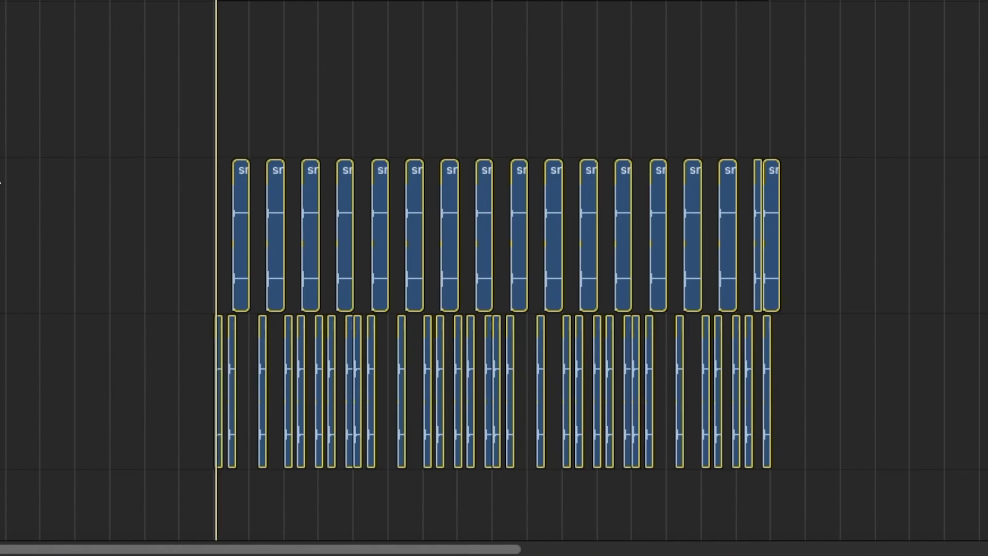
key(space)
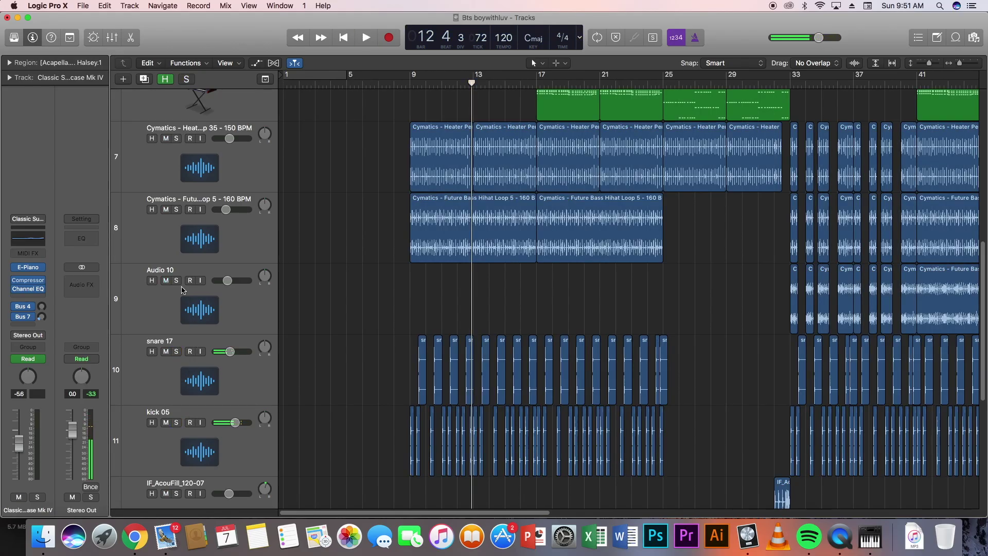
Solo the Cymatics Heater Perc Loop and Future Bass Hihat Loop tracks and play them together from bar 9.
drag(175, 216, 187, 152)
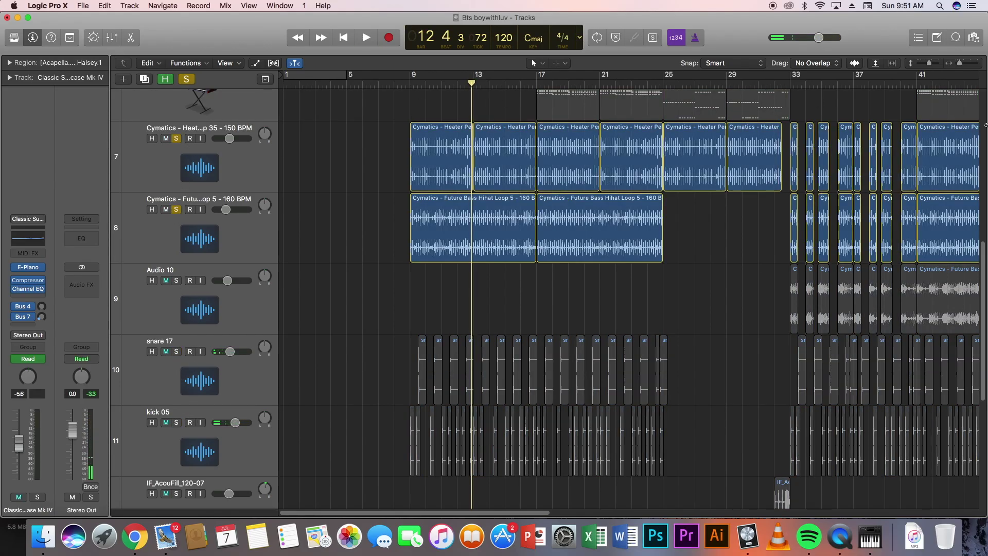
drag(954, 64, 966, 66)
key(Return)
drag(342, 511, 356, 497)
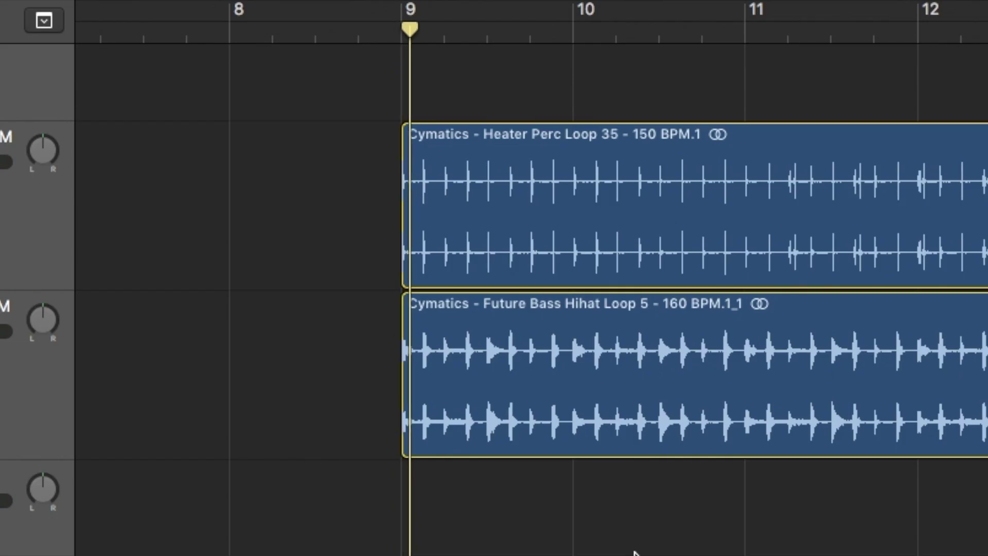
key(space)
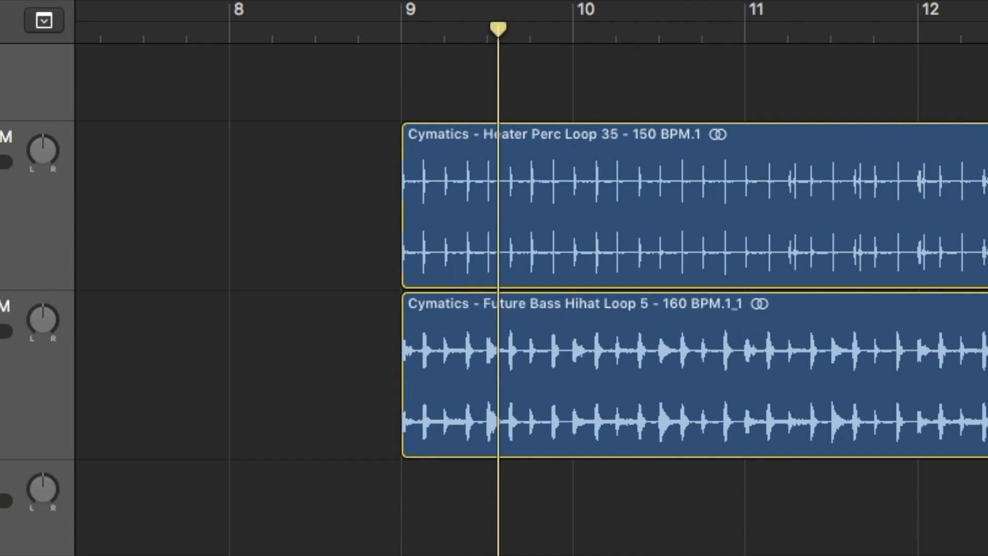
scroll(618, 308, right, 2)
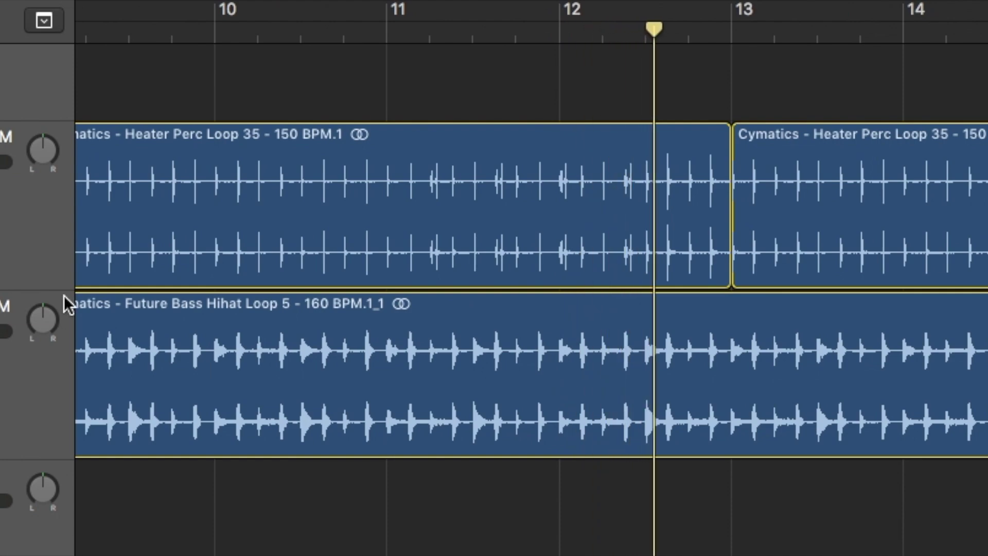
key(space)
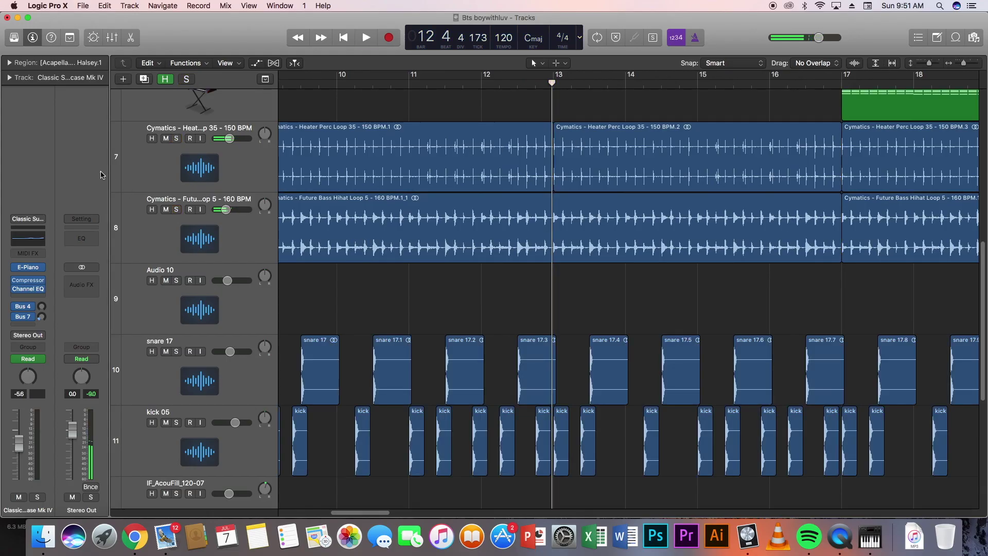
Solo tracks 7 through 11 and play the combined percussion, hi-hat, snare and kick parts from bar 9.
drag(176, 138, 168, 419)
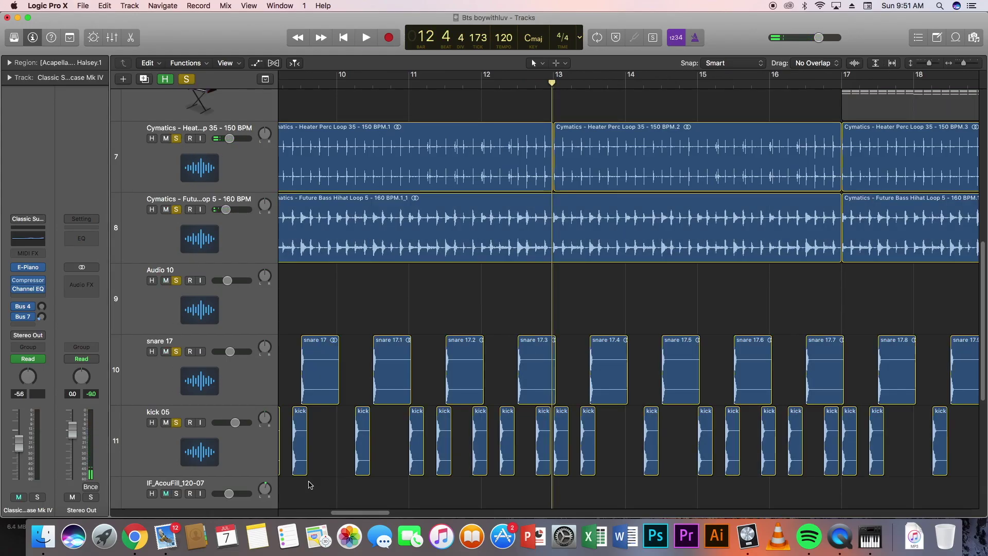
scroll(406, 375, left, 5)
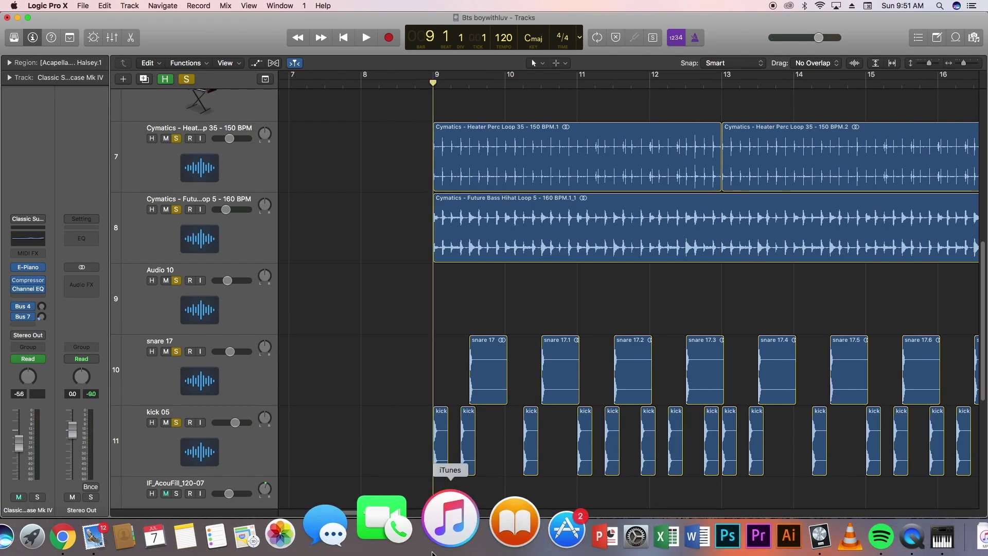
key(space)
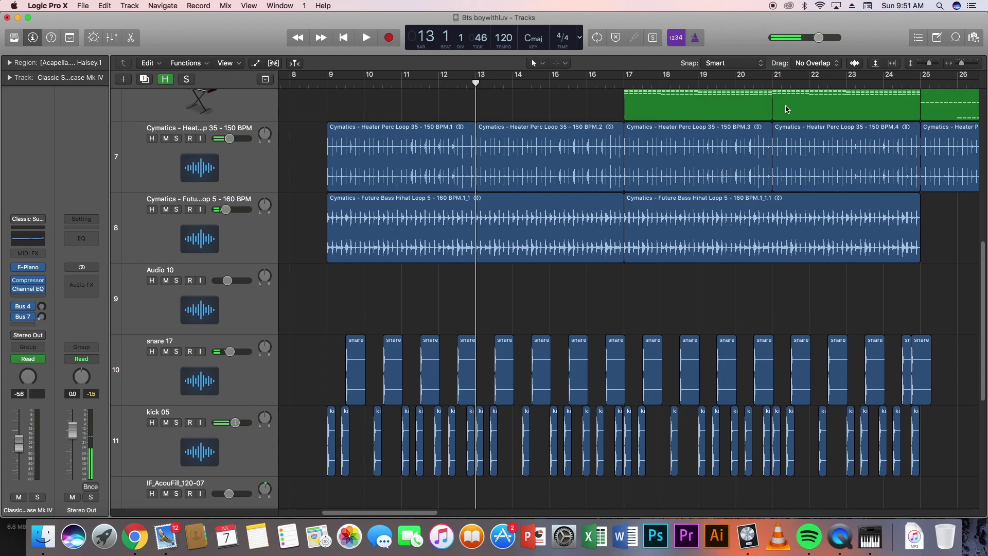
Solo Tense Synth Bass, play its four Nylon Plucked Bass regions in the Piano Roll, then close the editor and clear the solo.
scroll(661, 94, up, 10)
drag(705, 111, 385, 280)
drag(402, 189, 403, 190)
scroll(396, 195, down, 5)
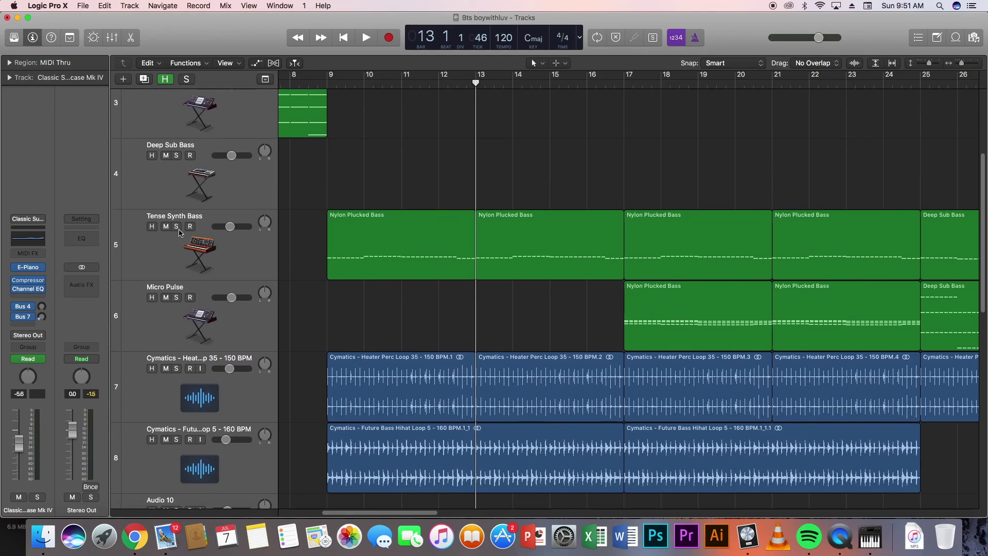
click(176, 226)
drag(305, 229, 882, 246)
double_click(882, 249)
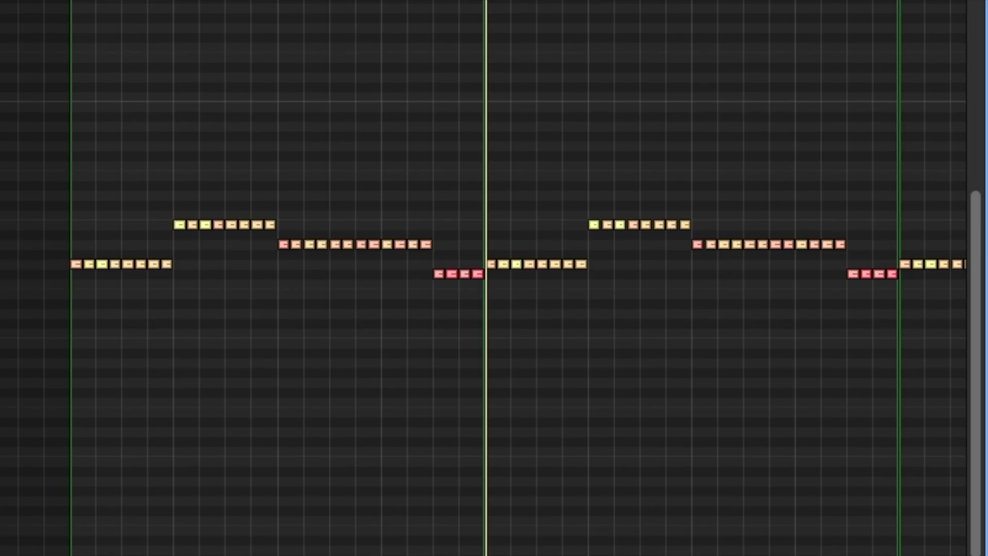
scroll(404, 505, right, 10)
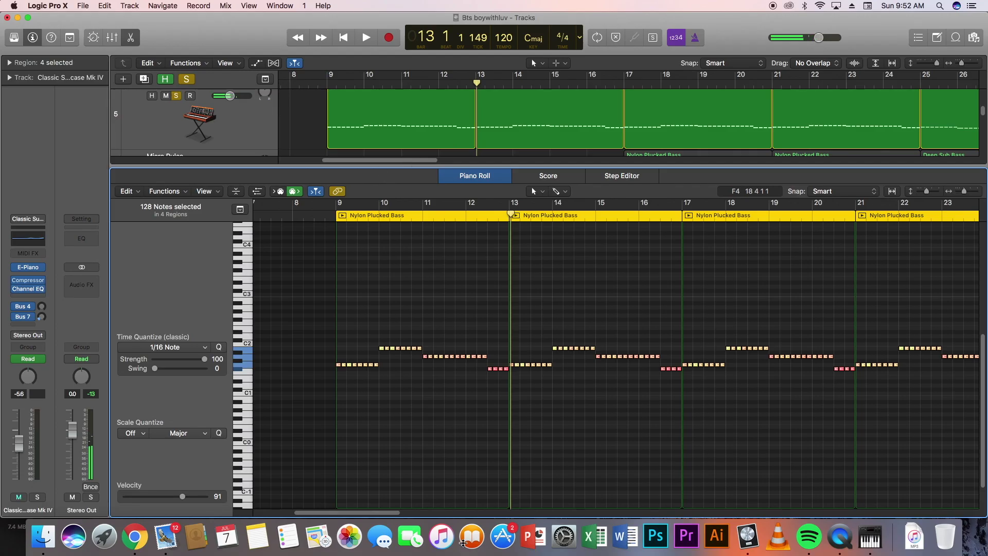
key(p)
click(188, 78)
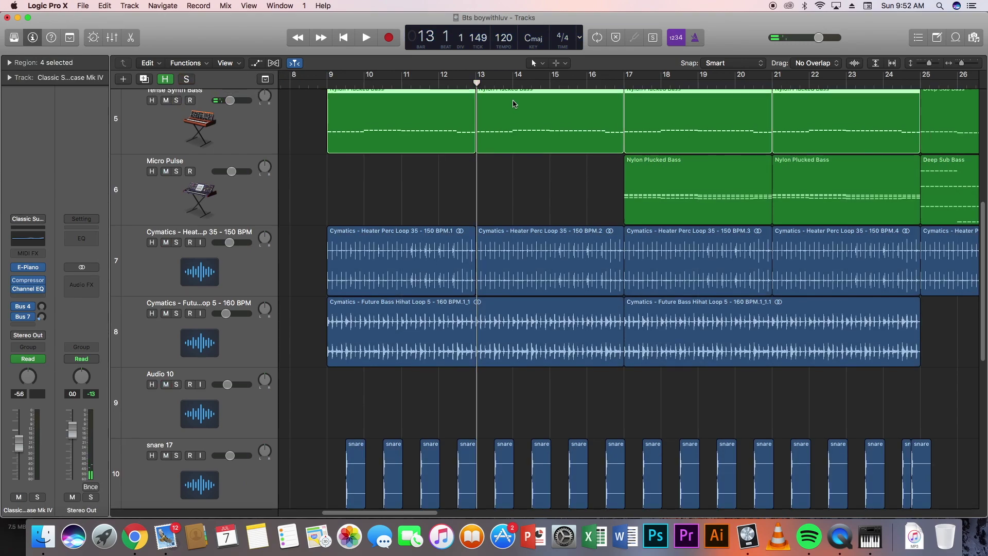
scroll(540, 100, up, 4)
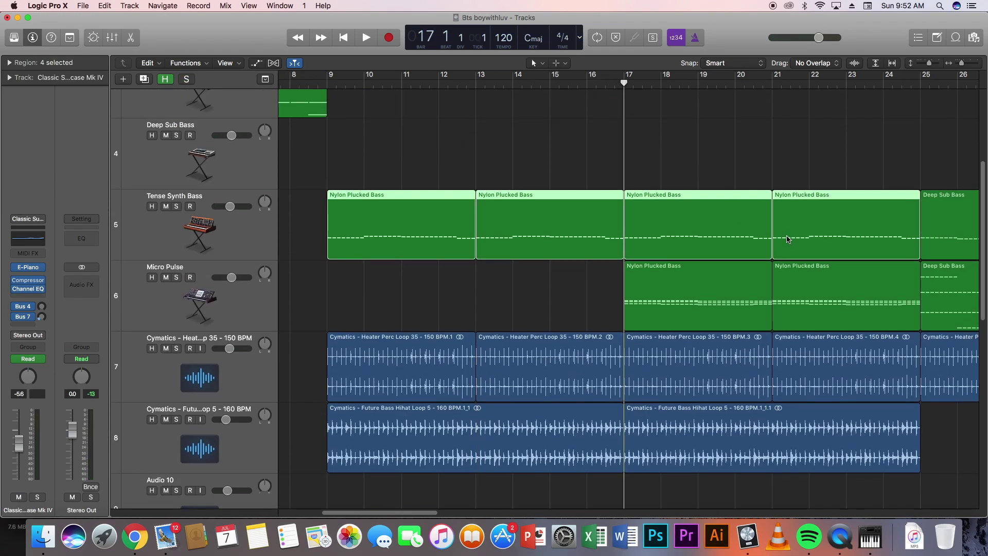
Open the two Micro Pulse Nylon Plucked Bass regions together in the Piano Roll and play them from bar 17.
drag(591, 308, 811, 295)
key(p)
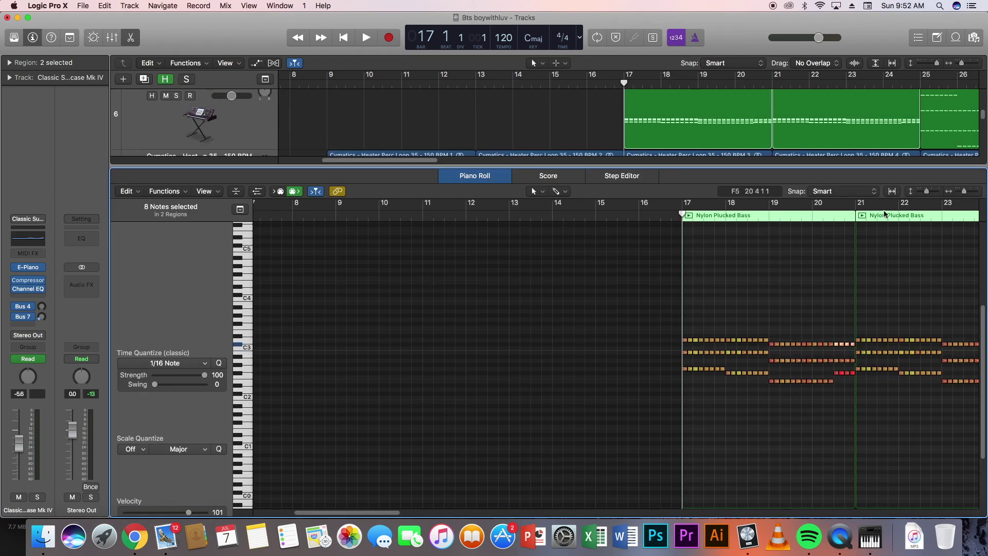
scroll(637, 111, up, 2)
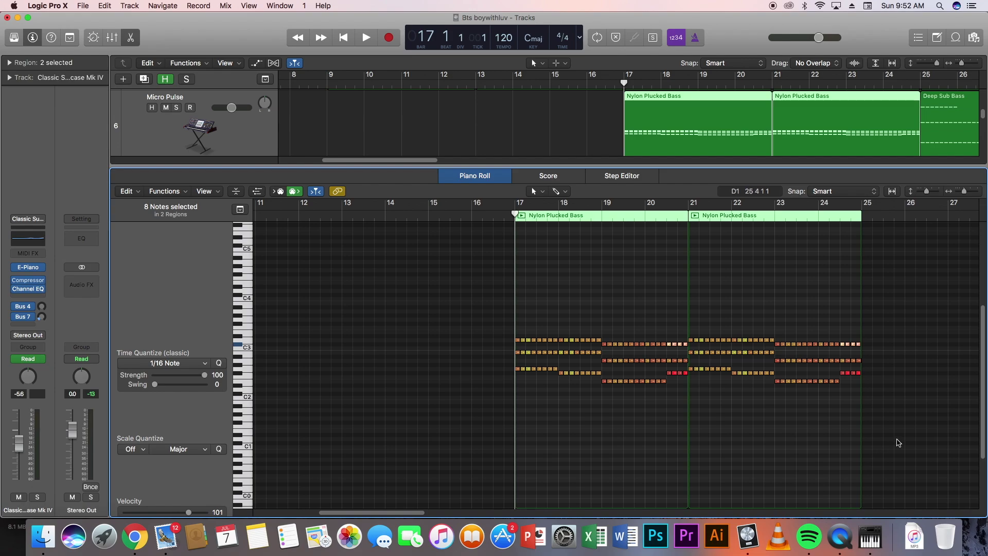
key(space)
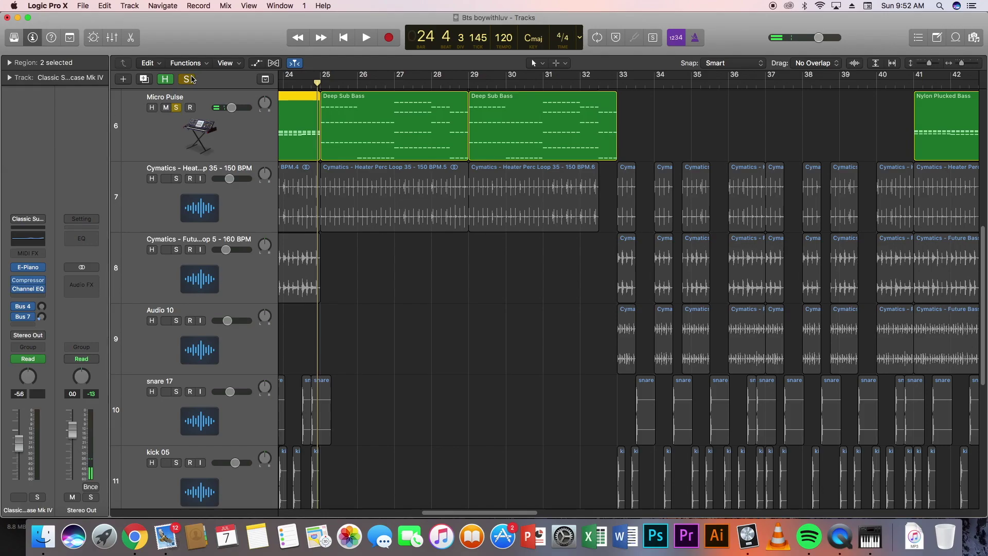
Solo Classic Suitcase Mk IV, open its first chord region at bar 25 in the Piano Roll and play it.
drag(961, 63, 957, 63)
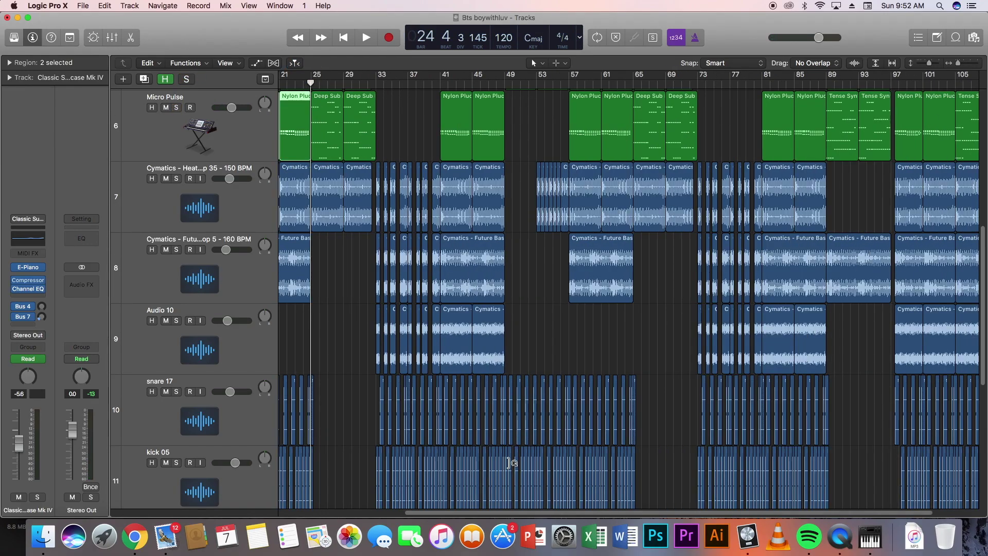
scroll(618, 257, up, 5)
scroll(617, 257, left, 2)
drag(930, 65, 966, 67)
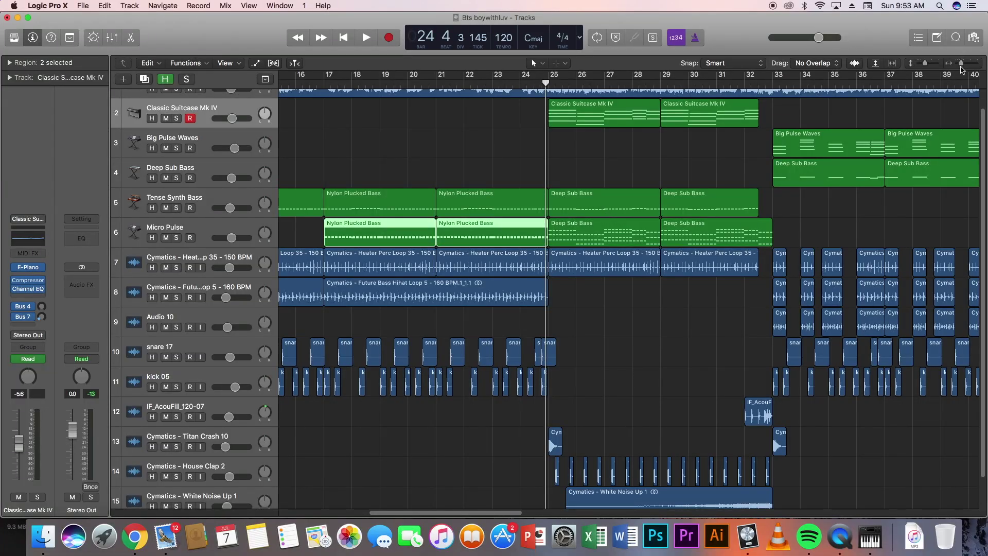
drag(960, 66, 963, 66)
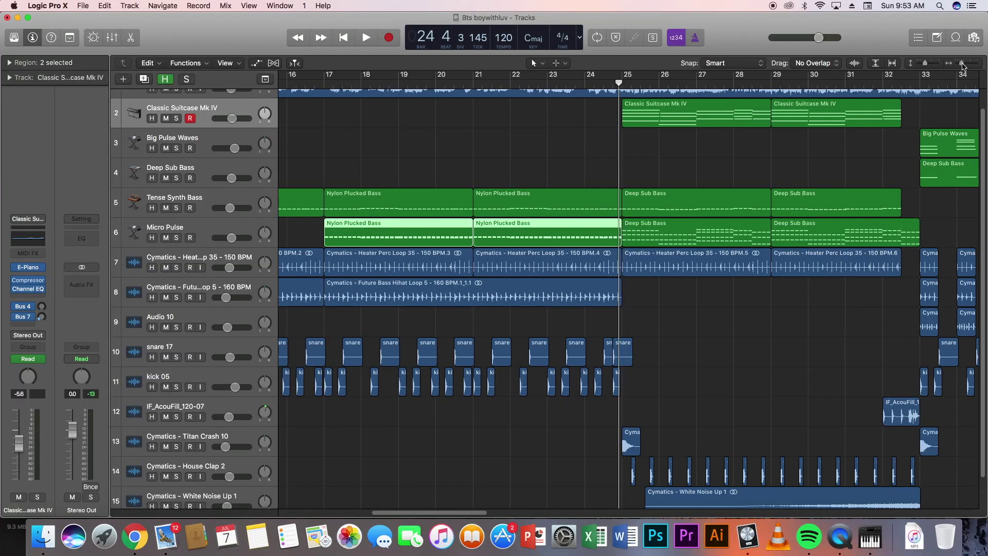
drag(447, 513, 469, 513)
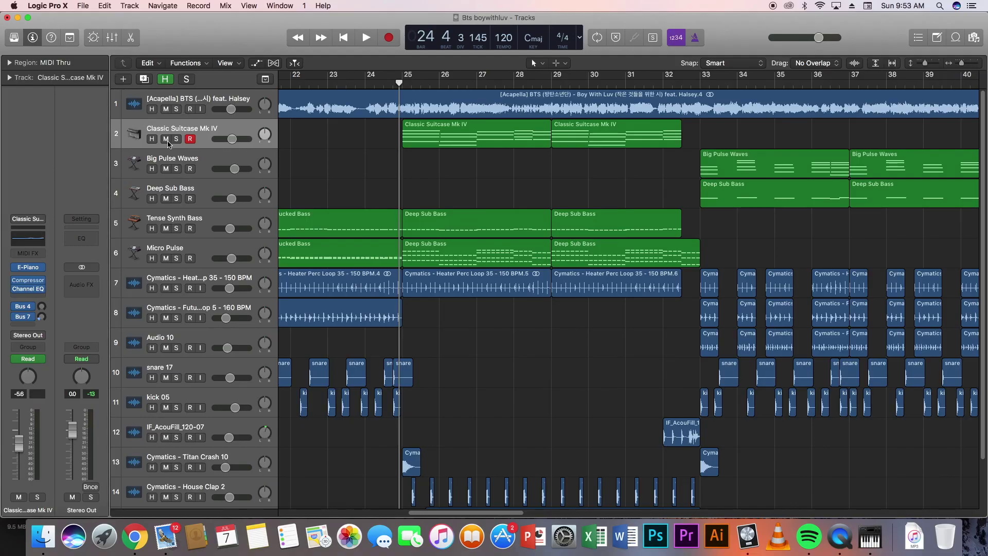
click(176, 139)
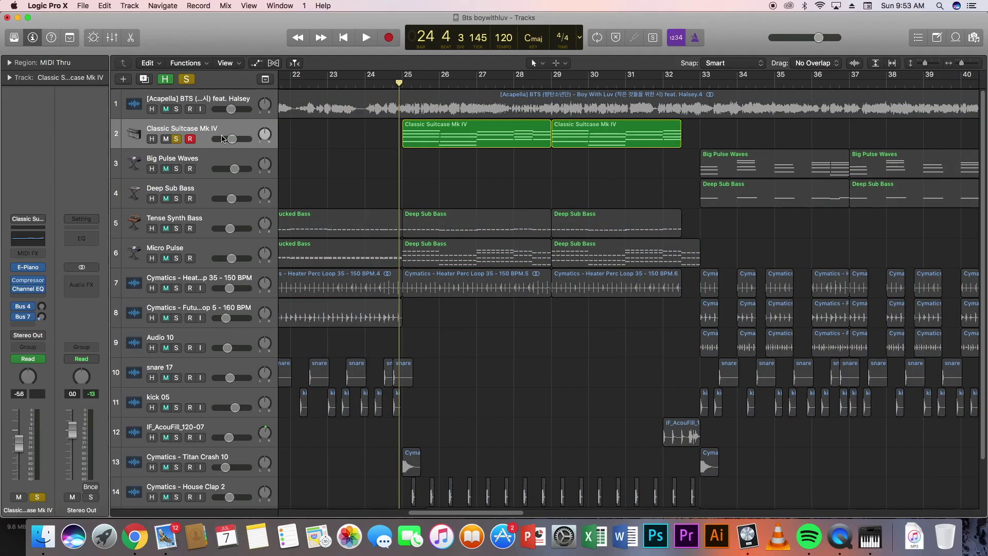
key(super+Right)
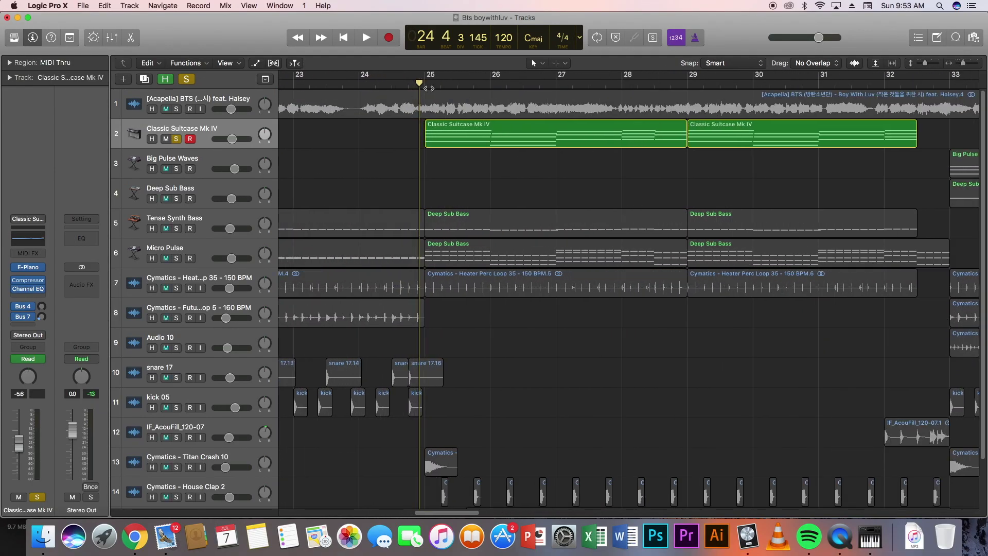
double_click(461, 144)
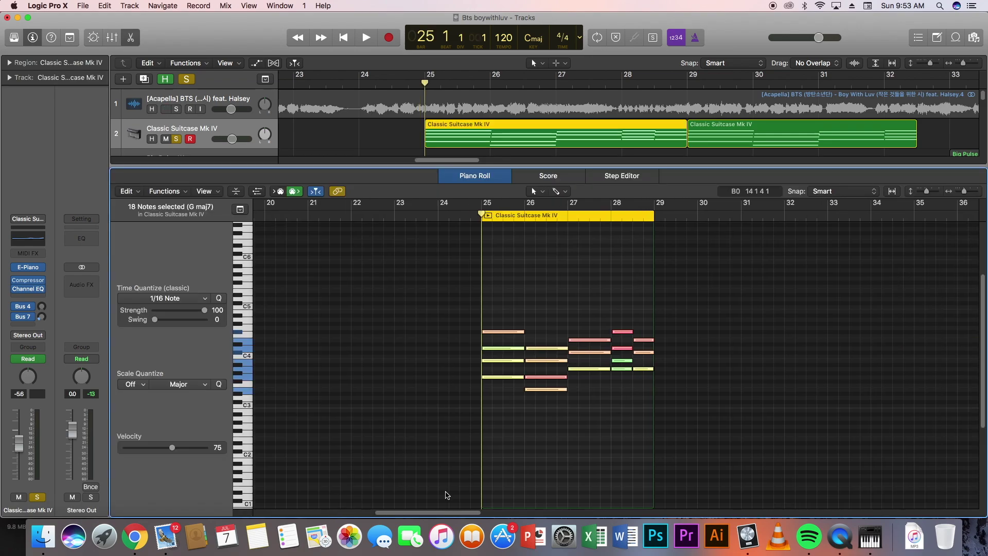
key(space)
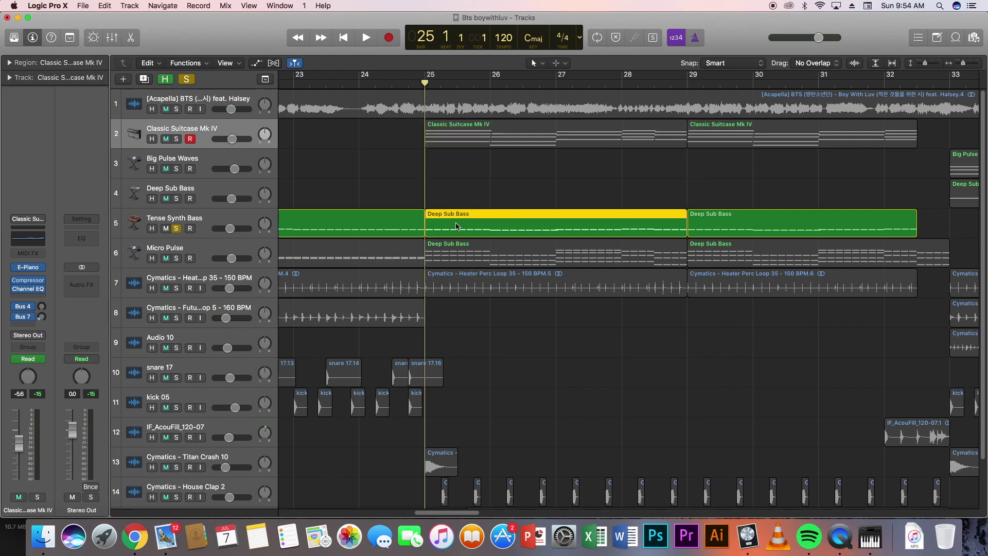
Play the bar 25 Deep Sub Bass regions of Tense Synth Bass and Micro Pulse one after the other in the Piano Roll.
double_click(456, 227)
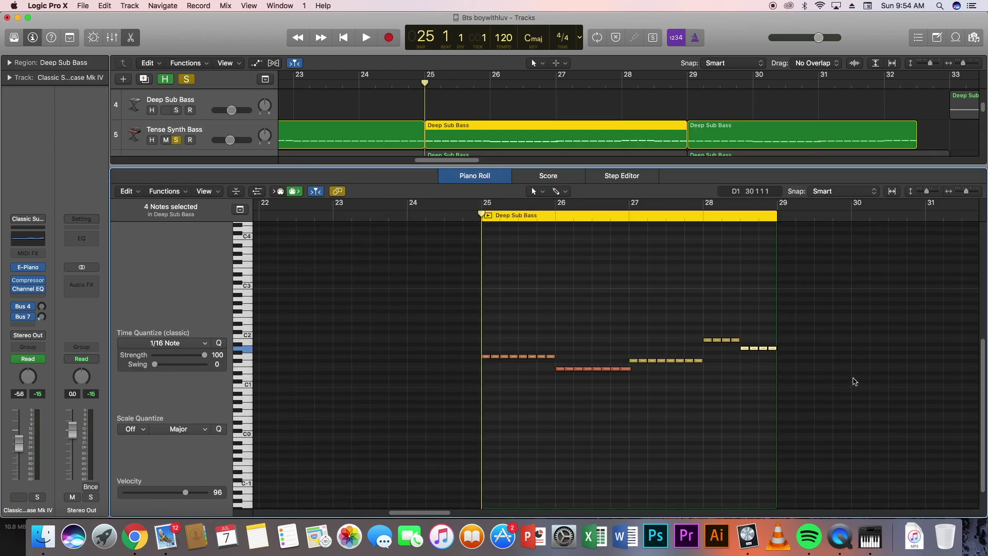
key(space)
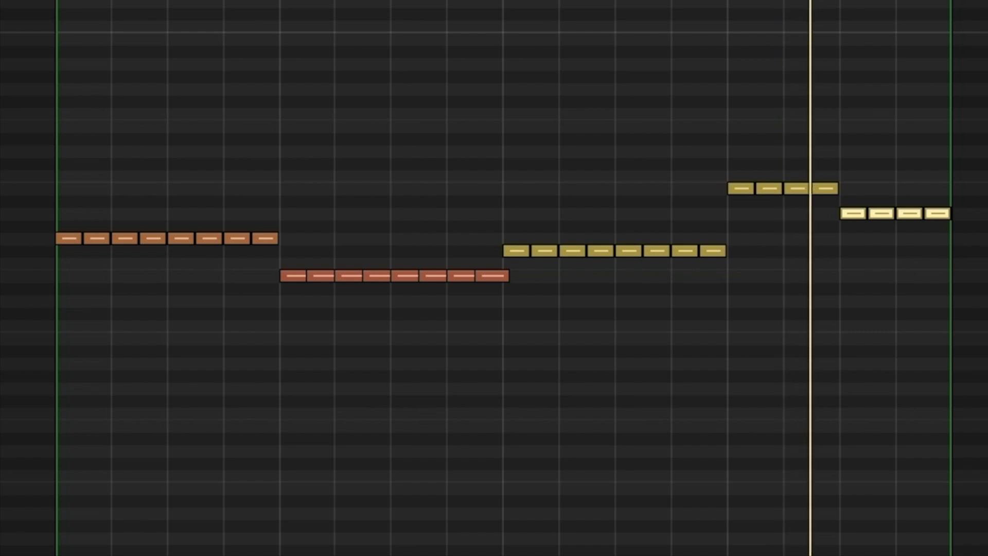
key(space)
key(p)
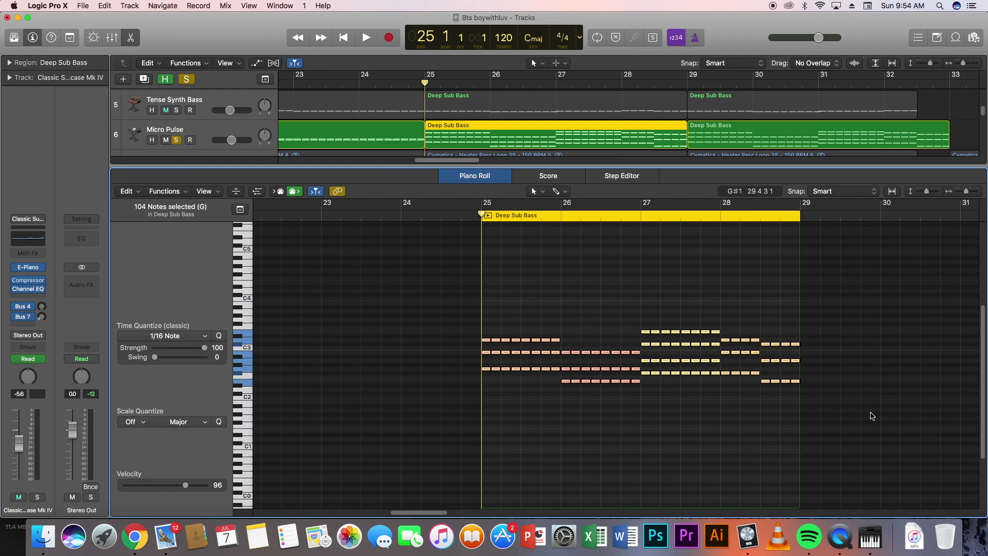
key(space)
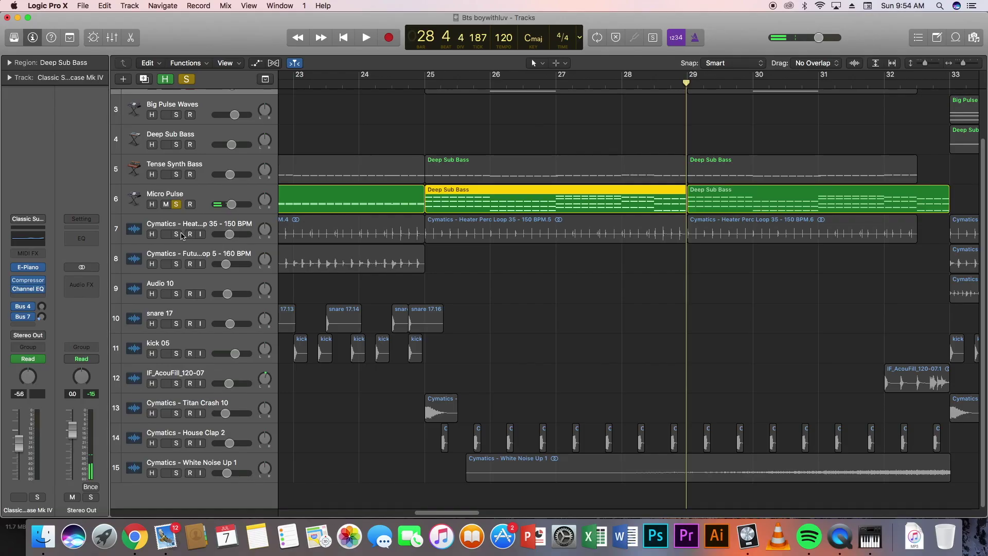
Solo the Cymatics Heater Perc Loop track instead of Micro Pulse, play it from bar 25 and clear the solo.
click(176, 234)
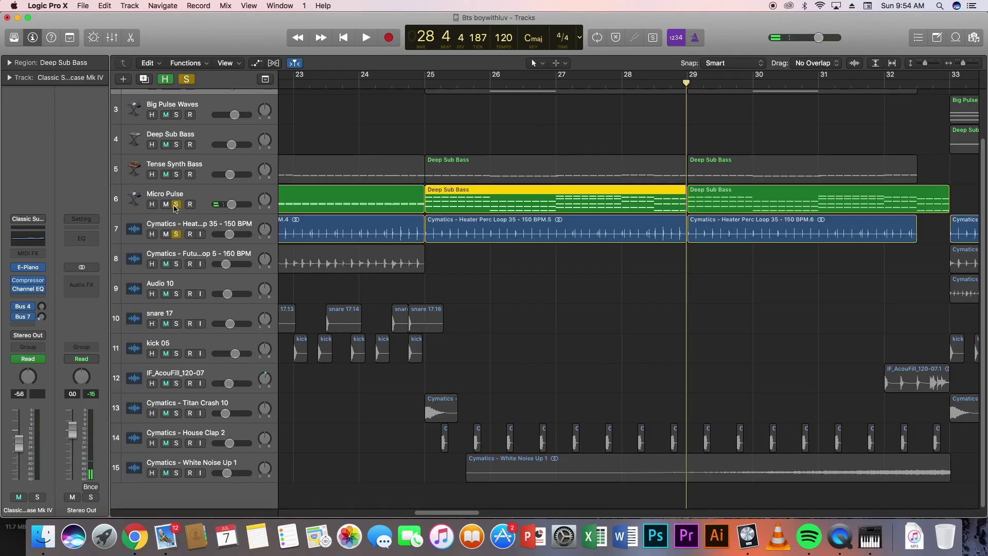
click(176, 205)
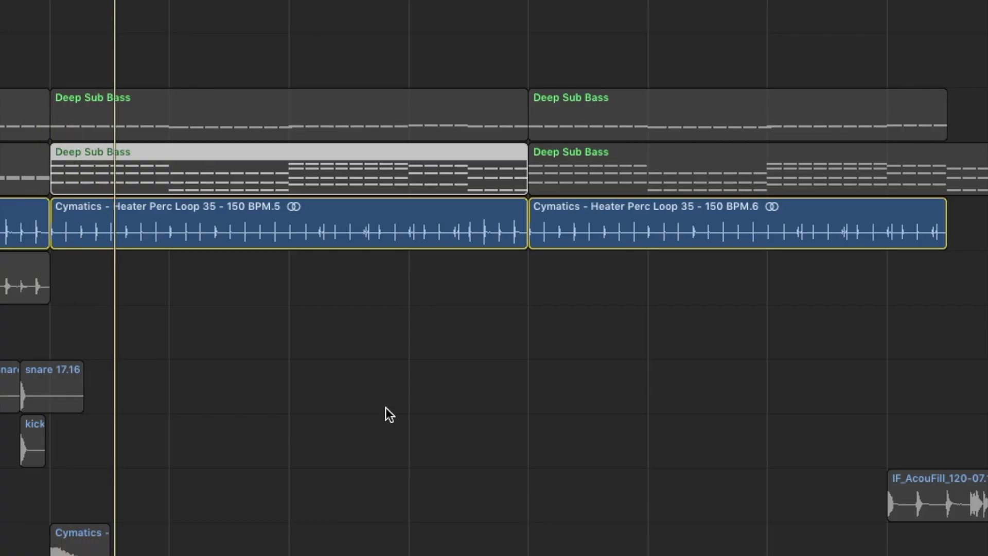
key(space)
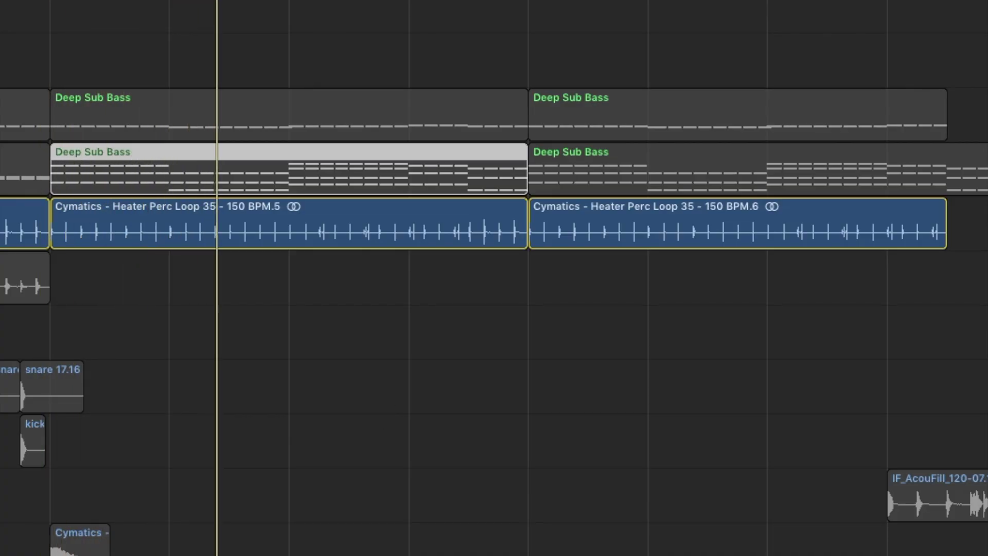
click(176, 234)
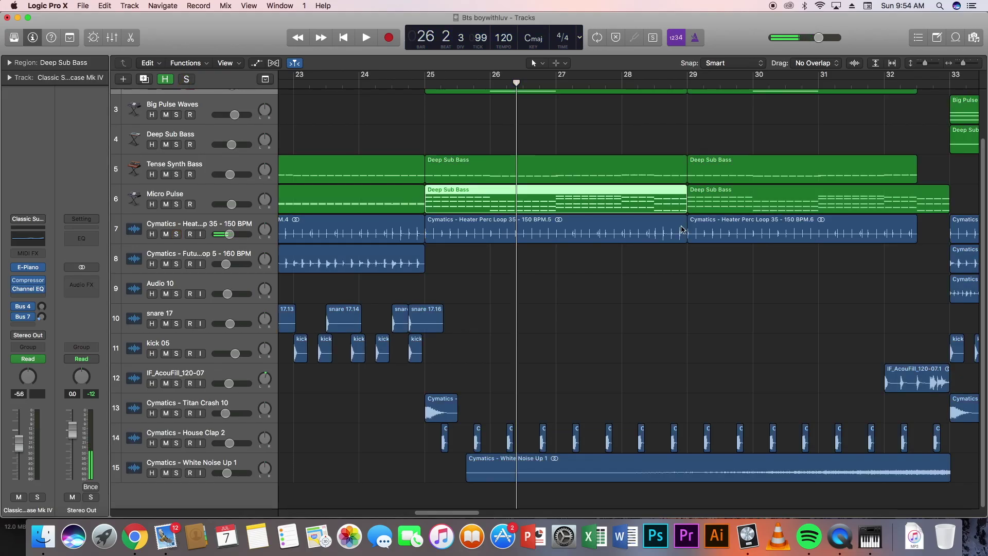
Solo Cymatics House Clap 2, place the playhead just before bar 25 and examine the spacing of its claps.
scroll(683, 211, up, 2)
scroll(683, 195, down, 2)
click(176, 443)
click(418, 81)
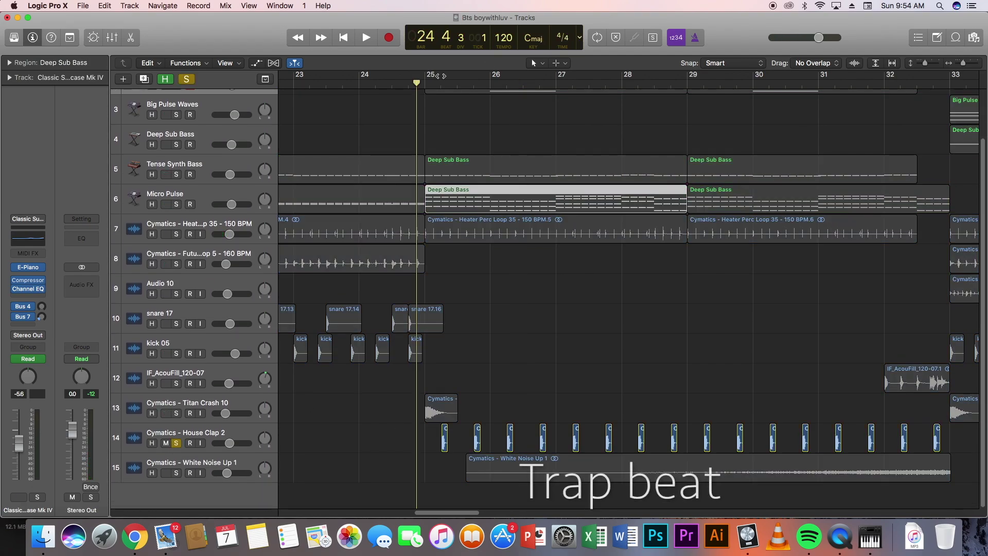
drag(962, 63, 964, 63)
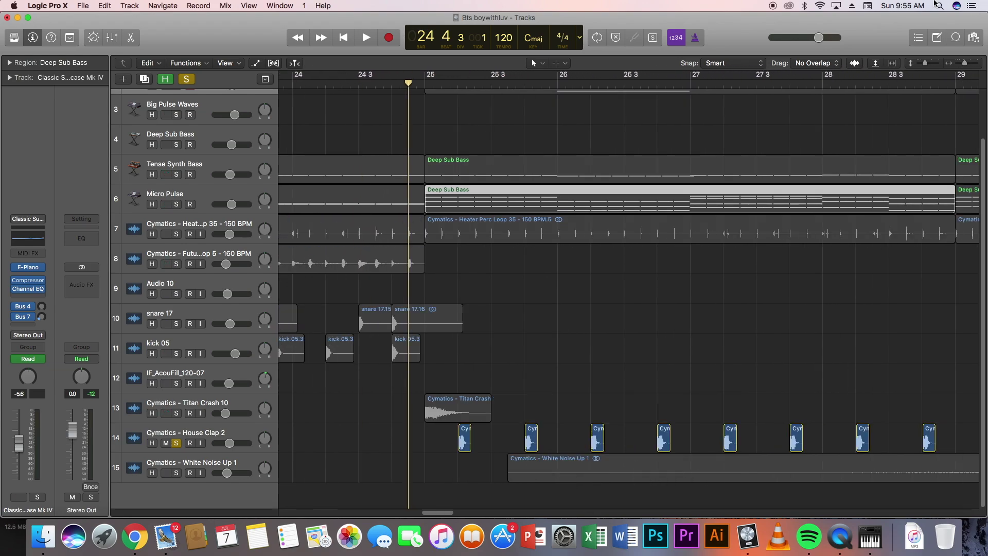
drag(964, 64, 965, 63)
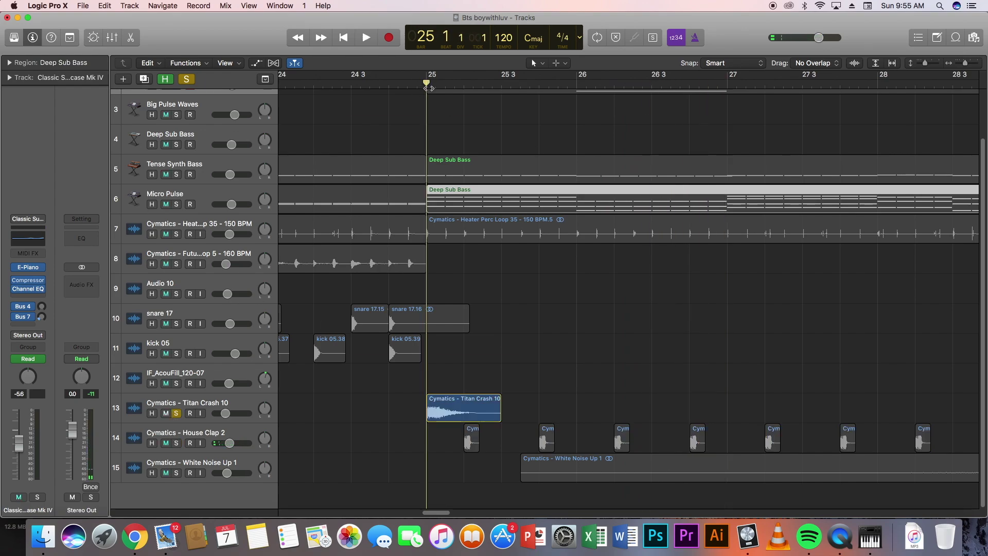
Play the soloed Cymatics Titan Crash 10 hit from bar 25, then clear the solo.
key(space)
key(space)
click(177, 80)
Solo Cymatics White Noise Up 1, play its riser region up to bar 33 and clear the solo.
key(z)
click(220, 463)
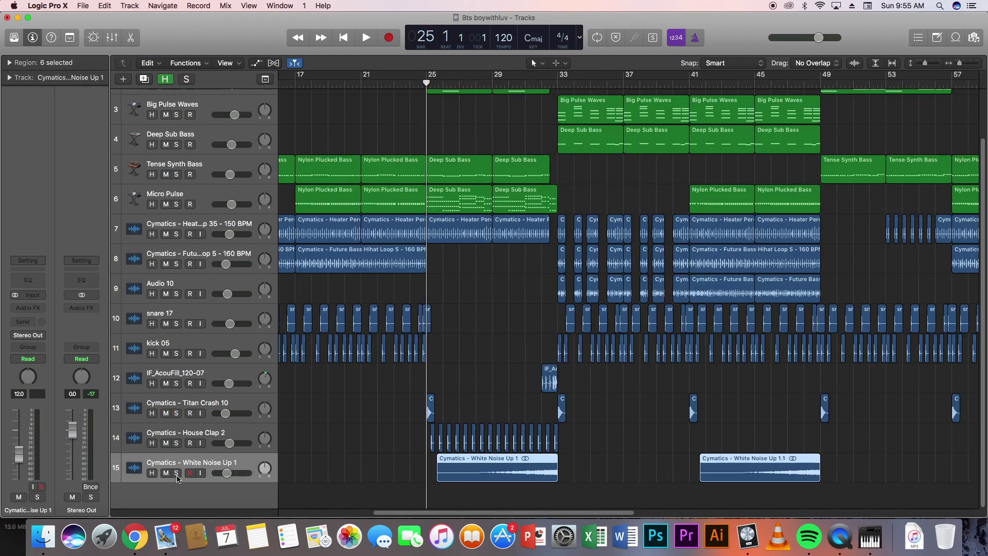
click(176, 474)
drag(962, 63, 925, 64)
key(space)
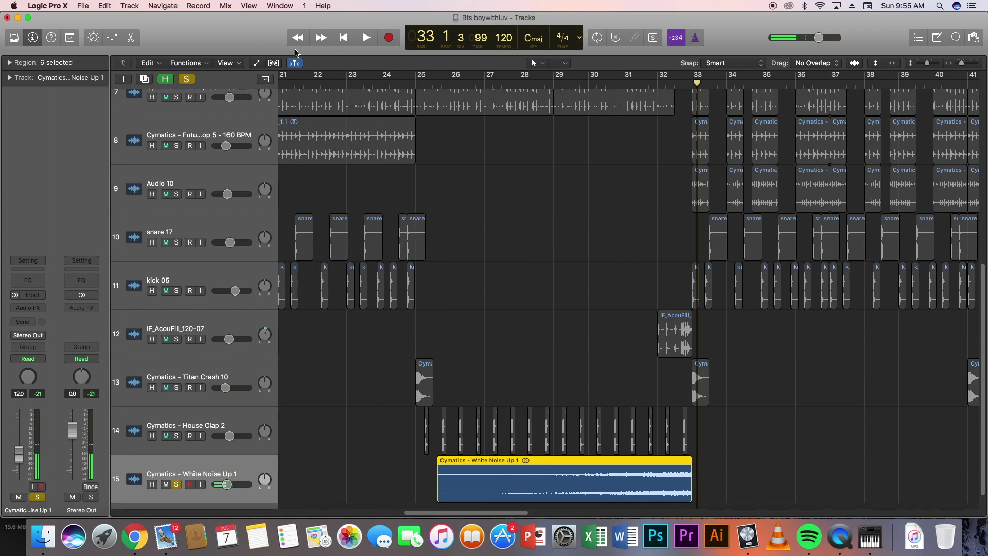
click(186, 79)
Solo IF_AcouFill_120-07, play its region from bar 32 in the audio track editor, then close the editor and clear the solo.
scroll(658, 203, up, 5)
scroll(662, 207, down, 2)
scroll(662, 207, down, 3)
click(684, 324)
key(s)
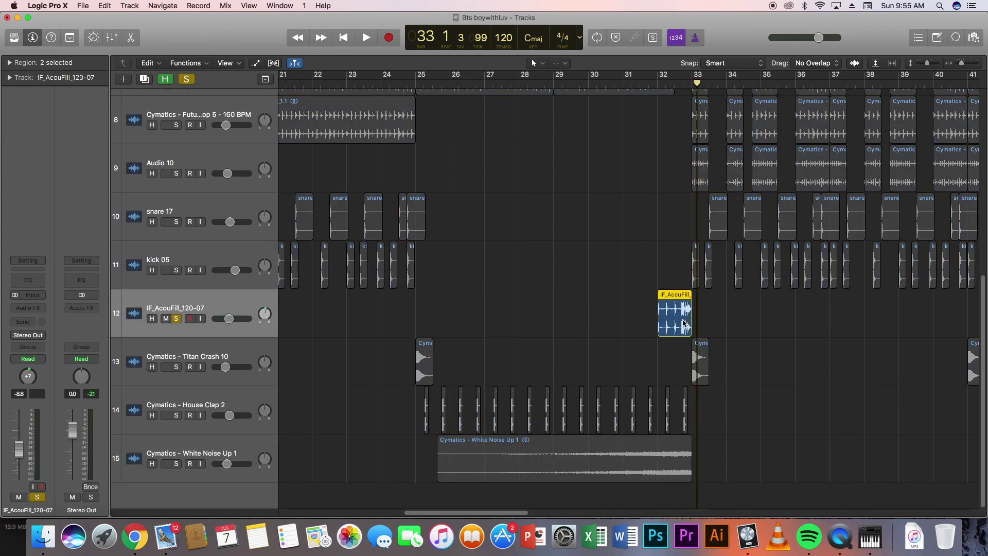
double_click(683, 319)
click(657, 83)
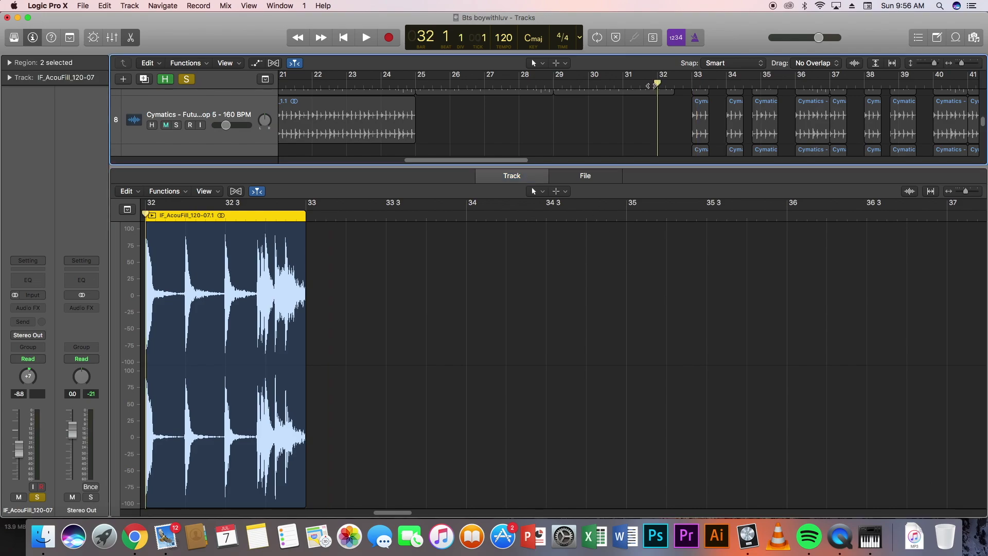
drag(970, 193, 975, 193)
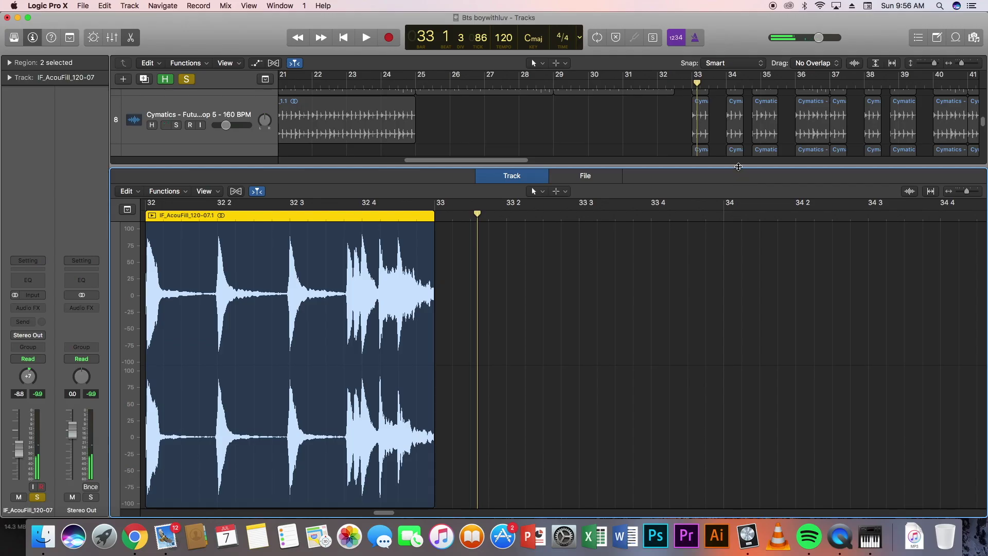
drag(738, 166, 736, 453)
key(s)
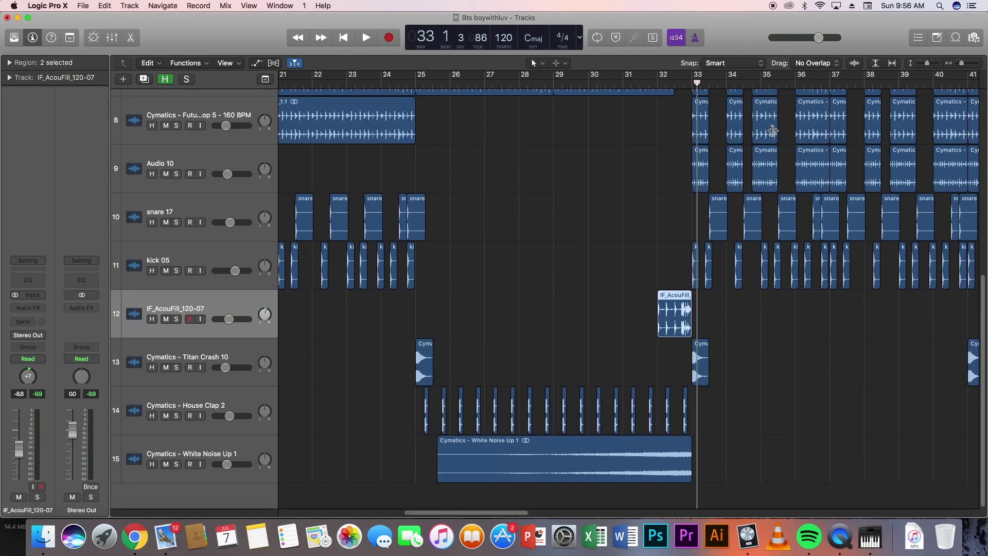
Play the soloed Heater Perc Loop and Future Bass Hihat Loop tracks together at bar 33, then clear the solos.
scroll(826, 185, up, 5)
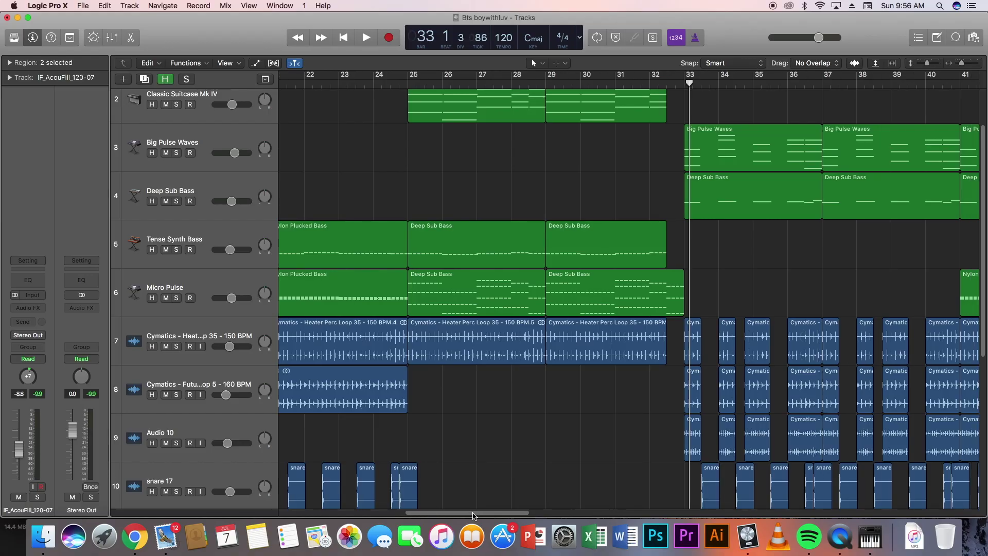
scroll(417, 201, right, 10)
scroll(417, 201, down, 6)
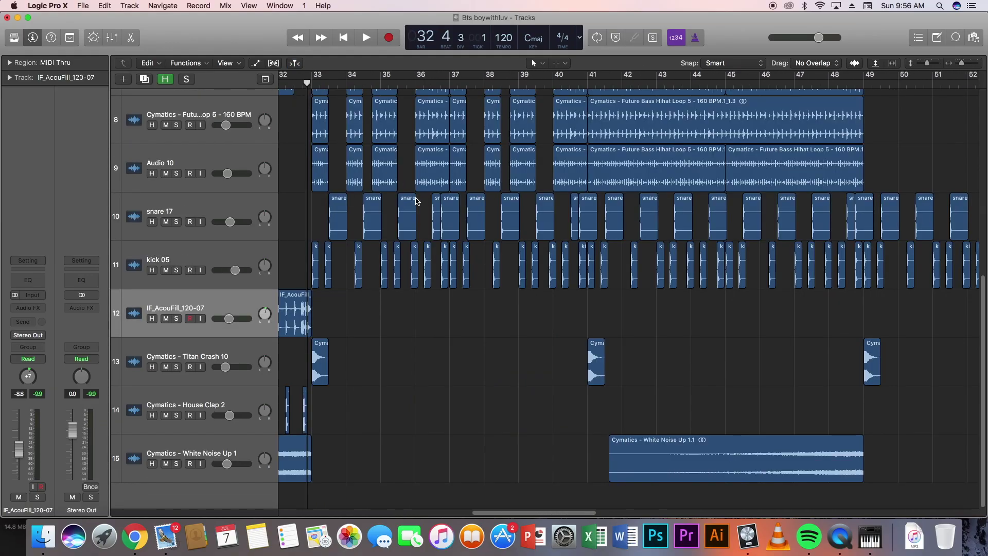
scroll(417, 201, up, 3)
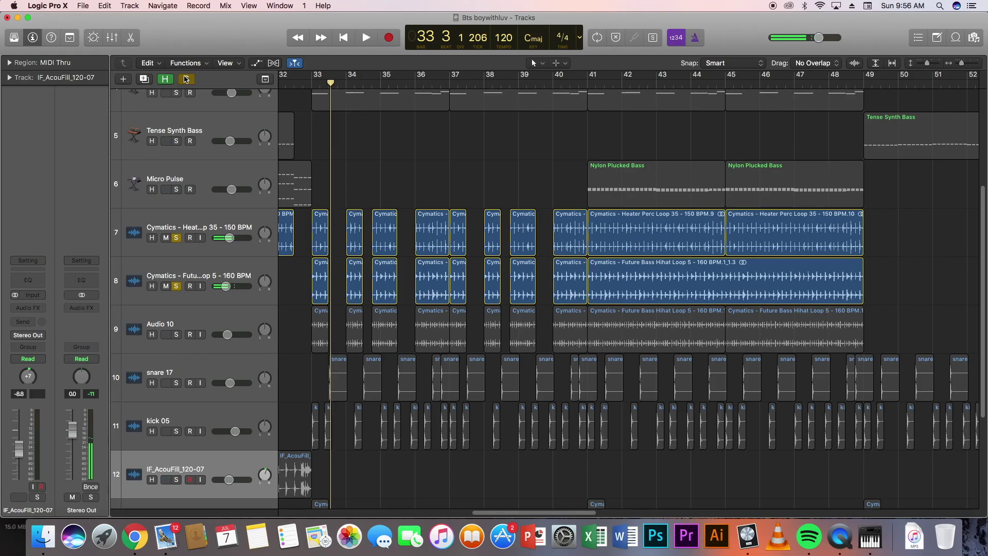
click(185, 79)
Solo and play the Future Bass Hihat Loop and Audio 10 tracks in turn around bars 42 and 43, then clear the solo.
click(216, 270)
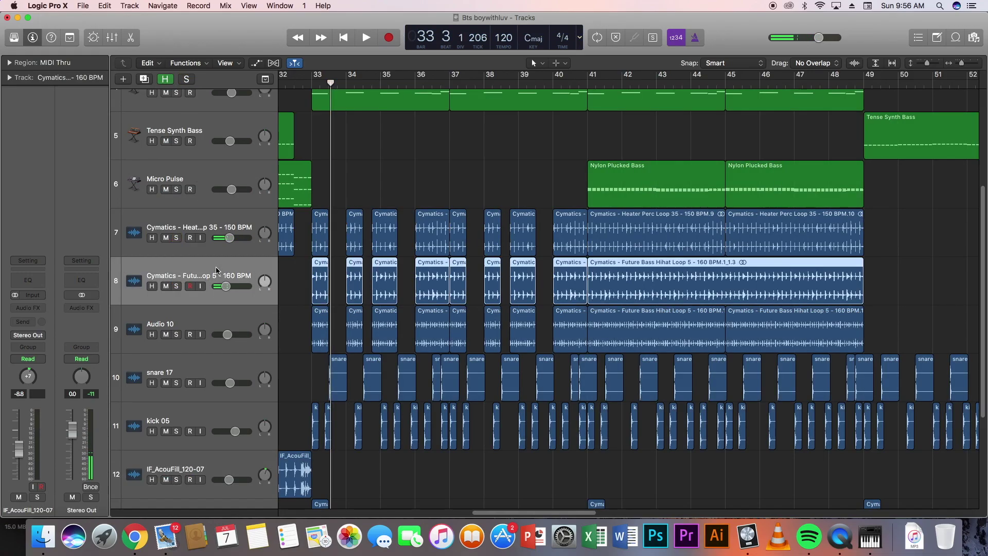
click(177, 287)
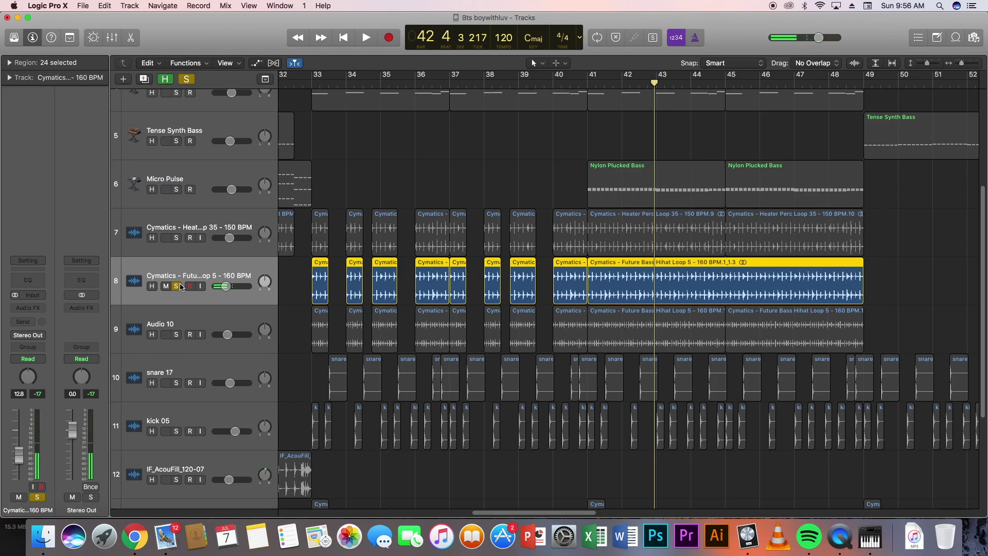
click(178, 288)
click(166, 283)
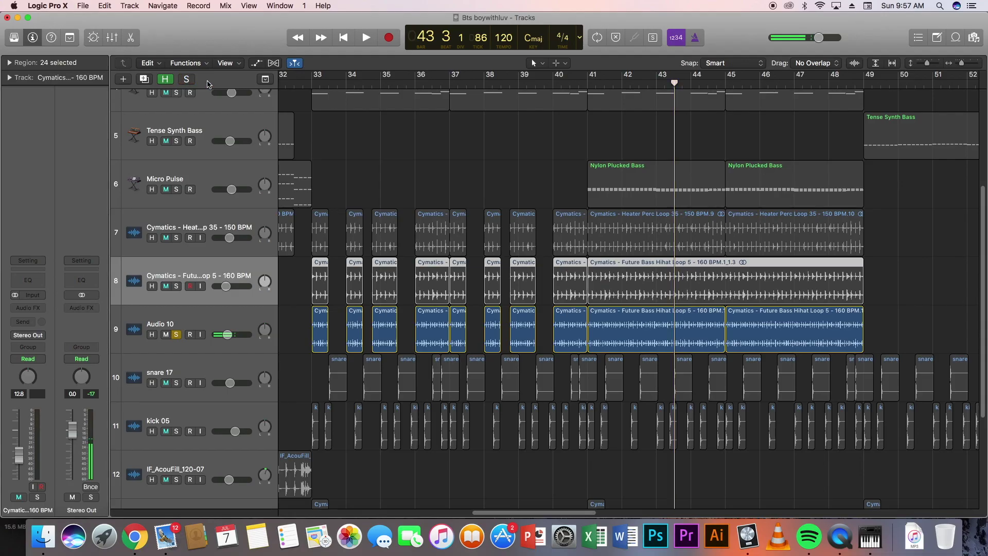
key(s)
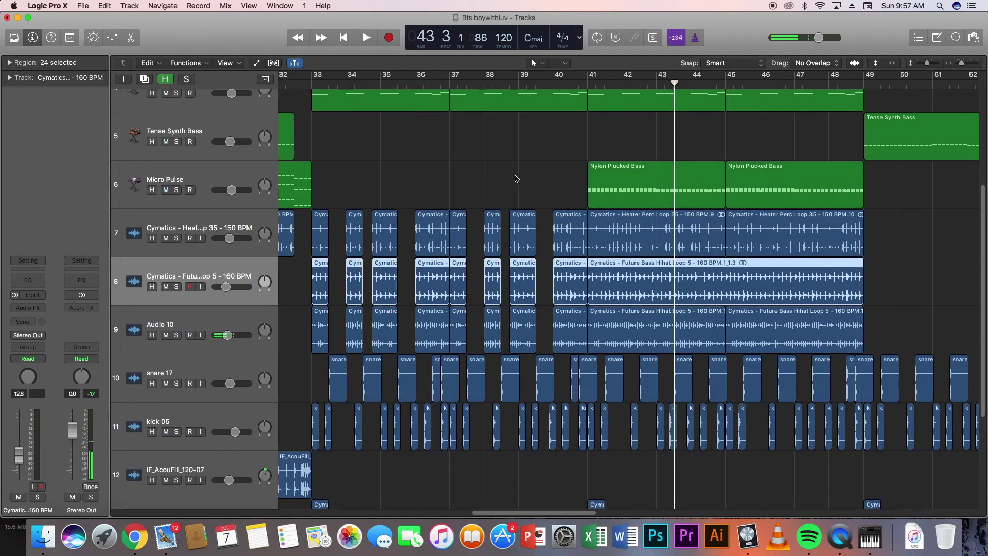
Solo the snare 17 and kick 05 tracks, play them together from bar 33 to bar 37, then clear the solos.
scroll(539, 182, up, 3)
scroll(849, 208, down, 8)
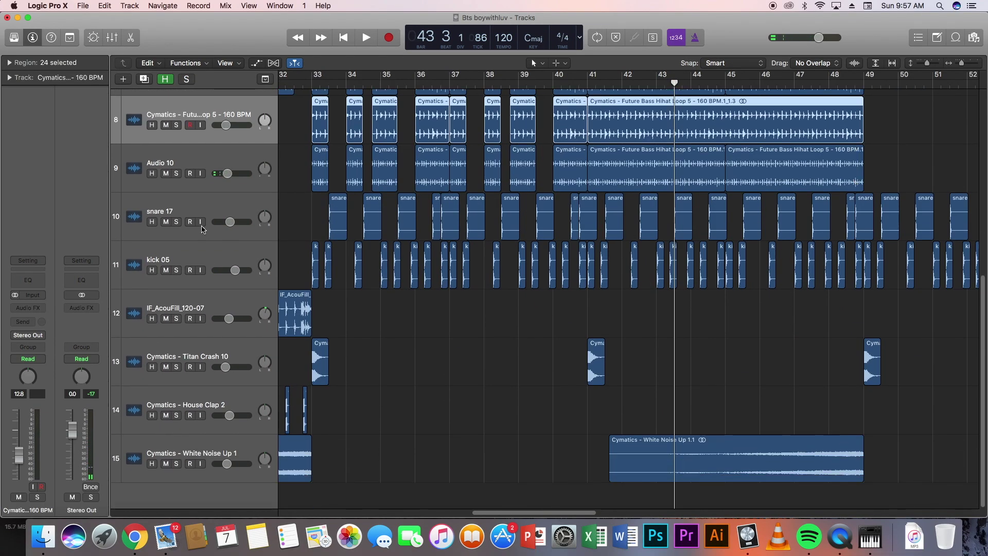
click(176, 222)
click(176, 270)
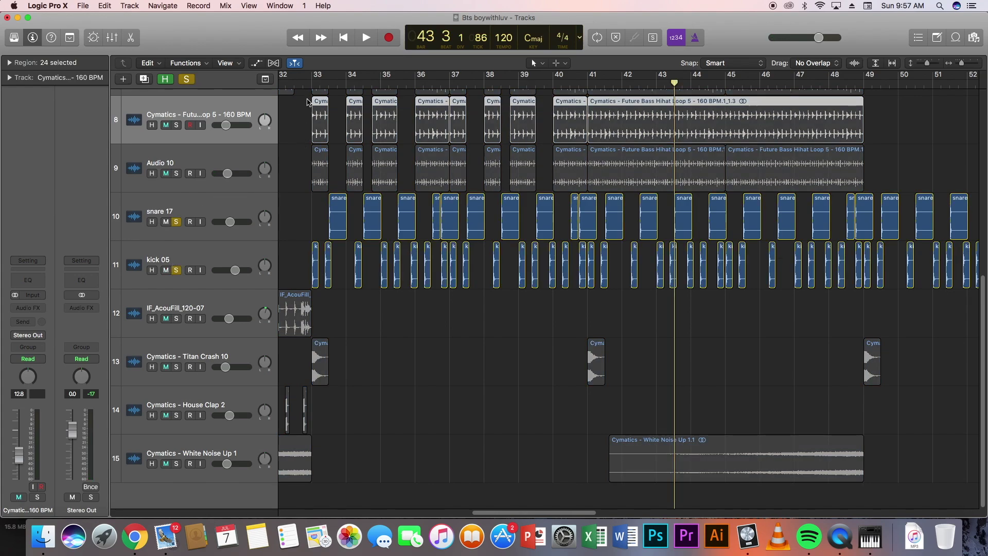
key(space)
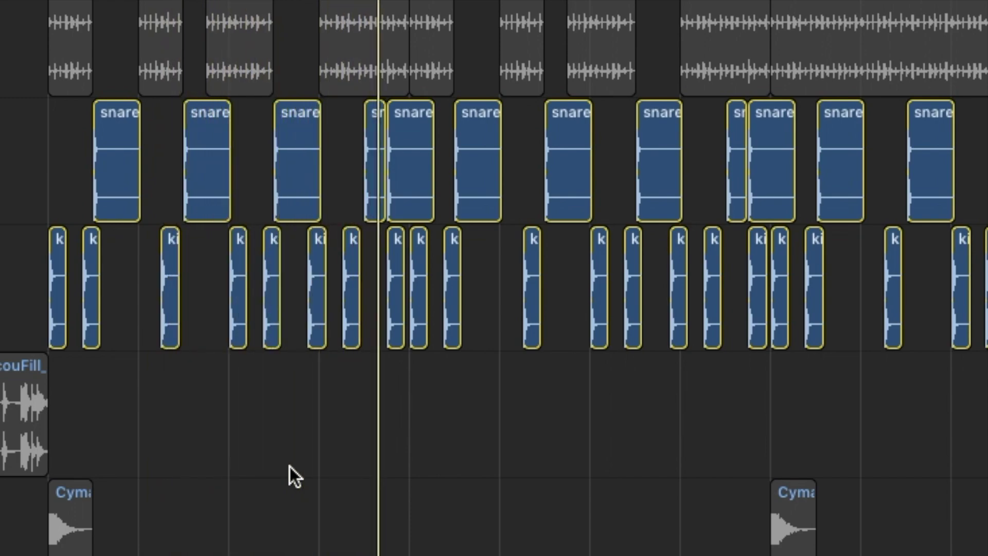
key(space)
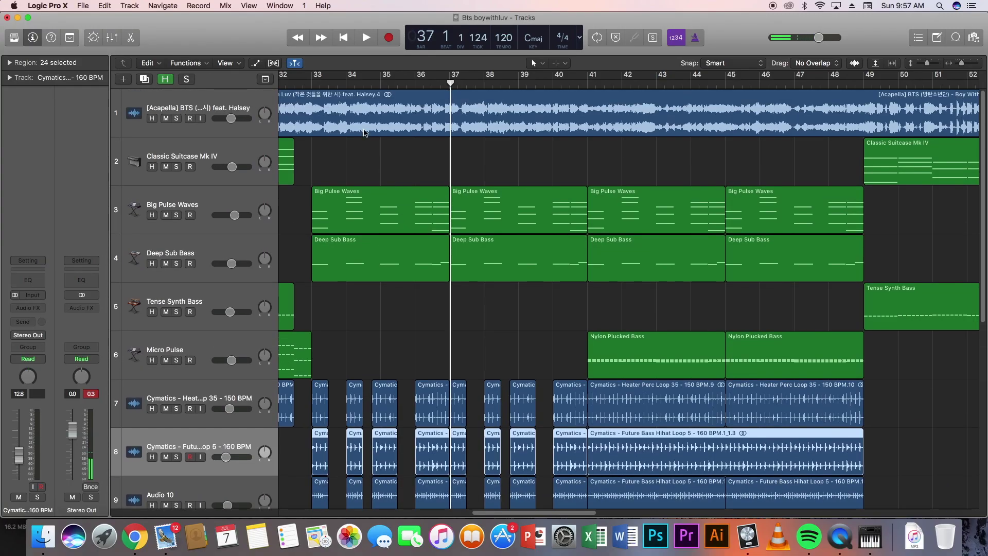
Solo Big Pulse Waves, open its four regions in the piano roll, play them from bar 33 to 37 and close the editor.
click(175, 216)
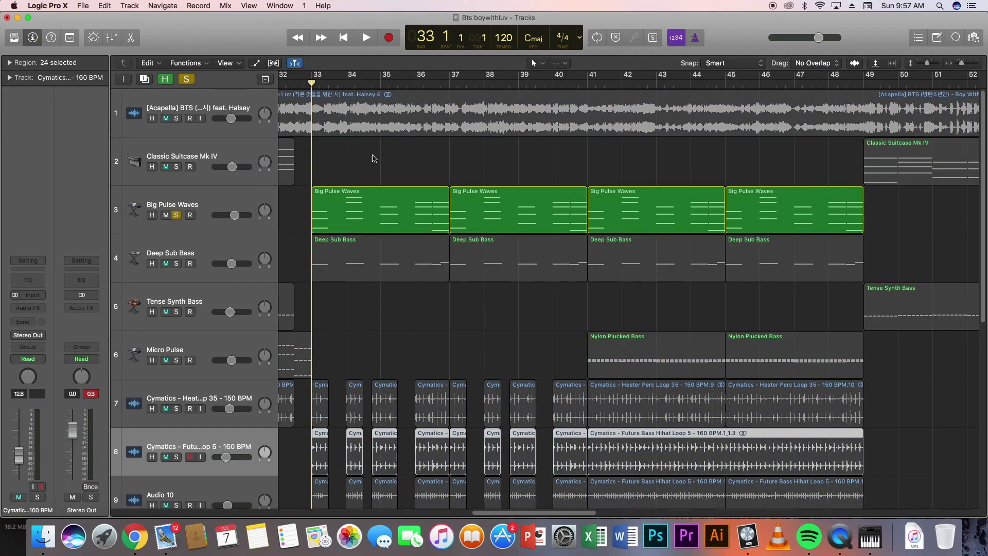
drag(374, 157, 807, 225)
double_click(801, 213)
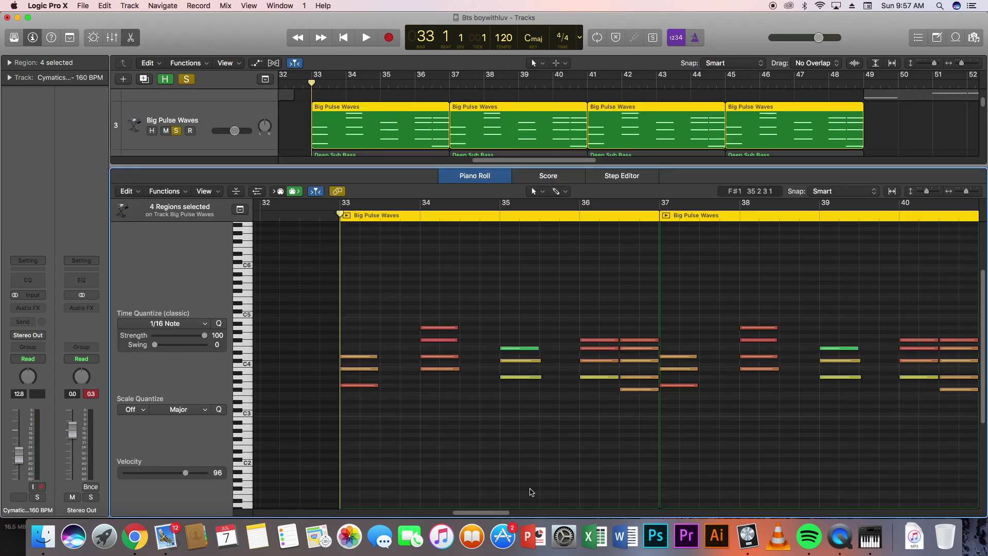
key(space)
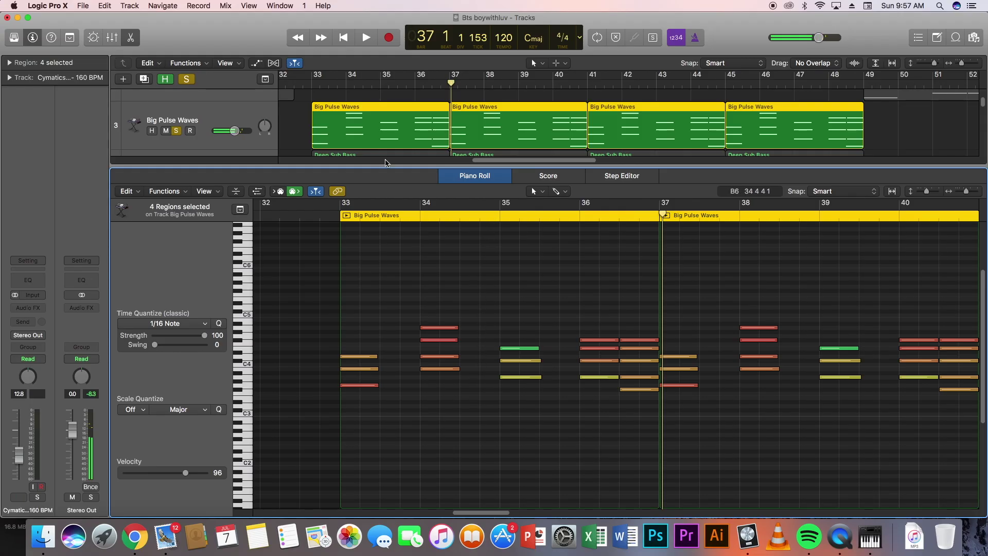
key(e)
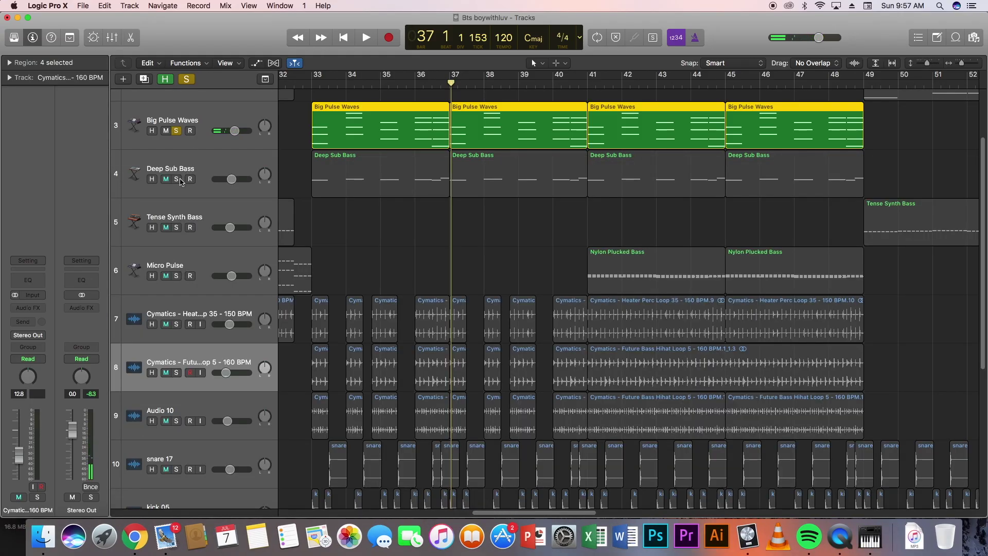
Solo only Deep Sub Bass, examine its notes in the piano roll, play from bar 33 to 37 and close the editor.
click(176, 179)
click(186, 166)
click(216, 111)
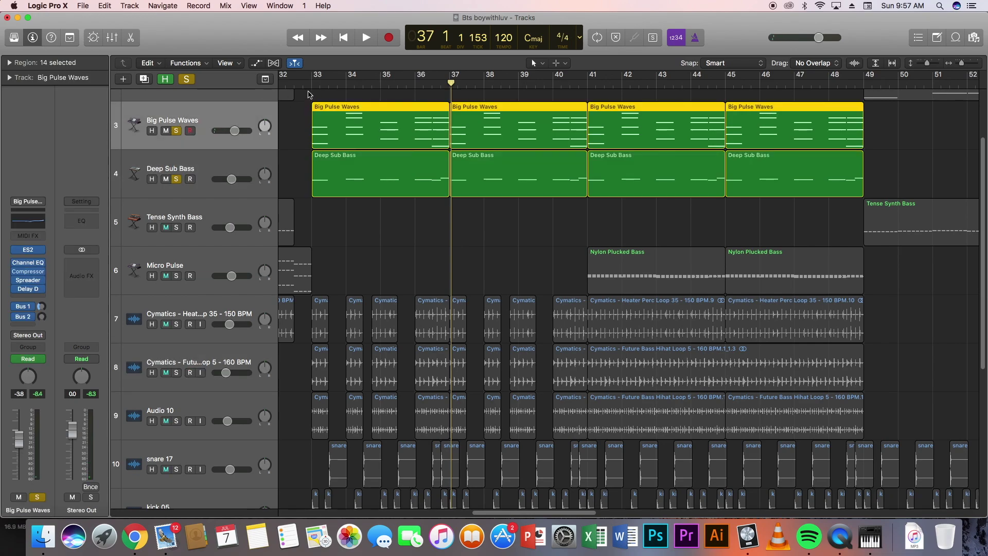
click(177, 131)
click(302, 165)
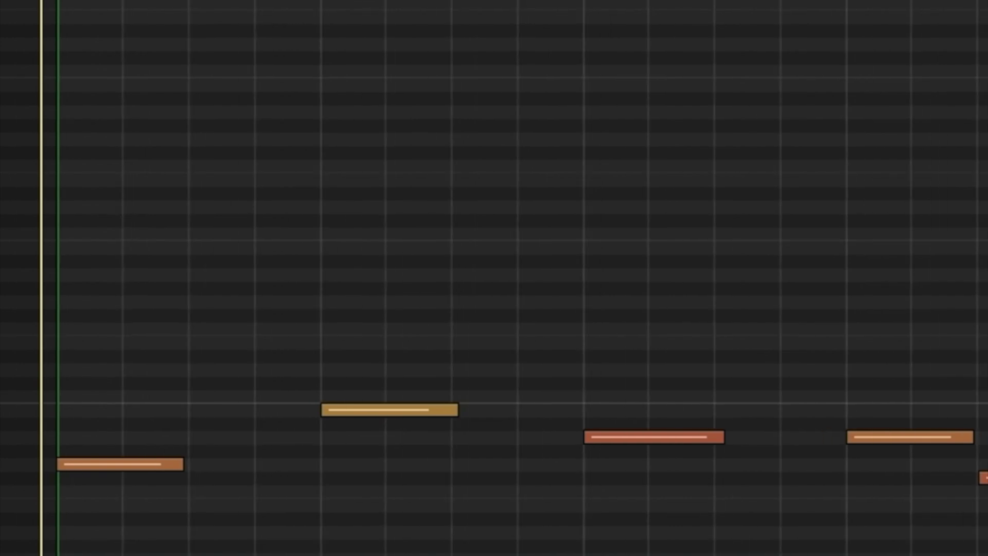
scroll(493, 278, down, 10)
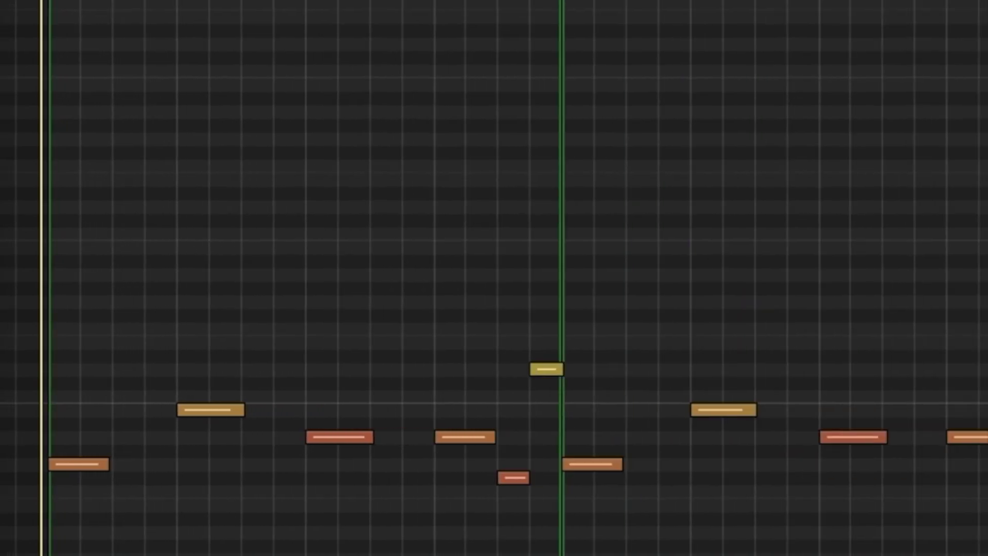
scroll(494, 278, up, 5)
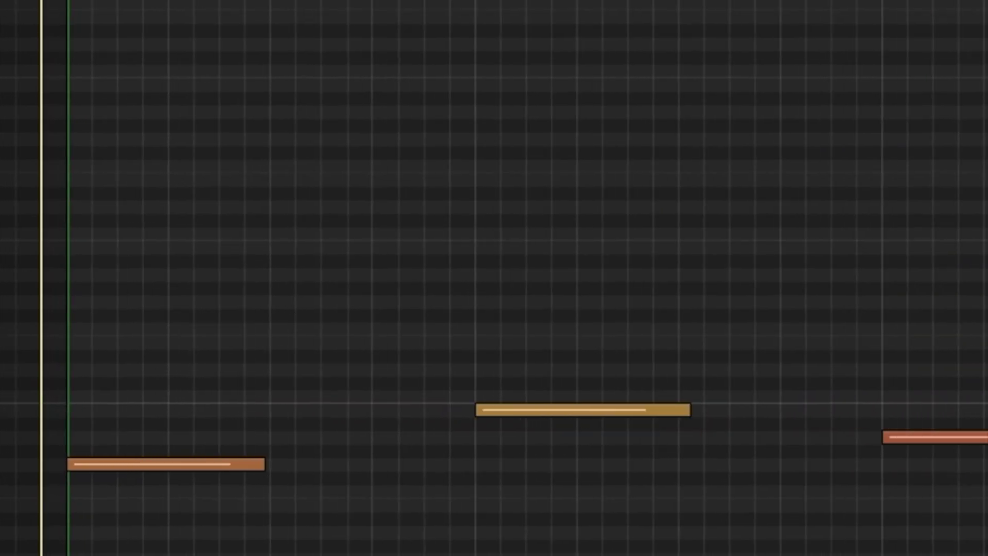
scroll(494, 278, down, 8)
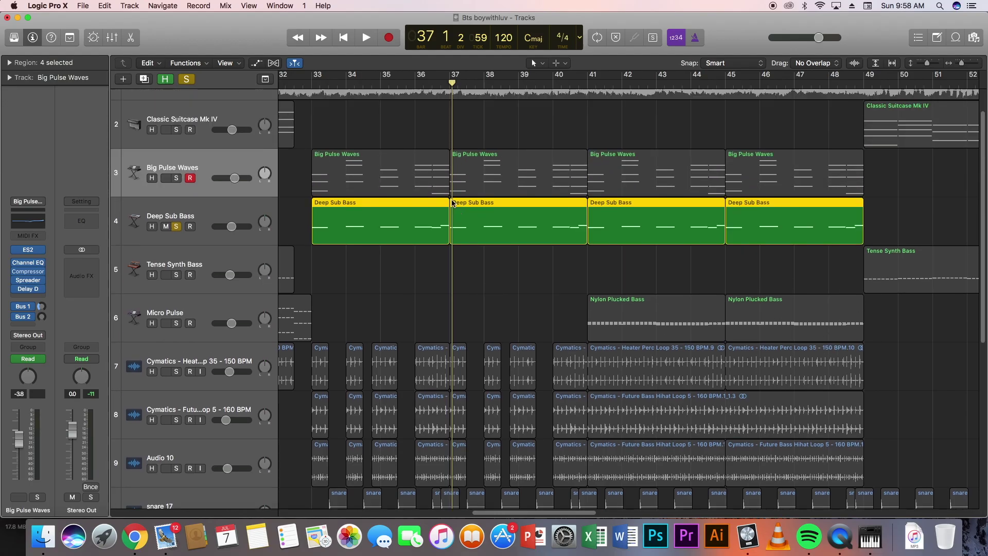
Select the Deep Sub Bass and kick 05 tracks in turn, then clear the solo.
scroll(453, 203, up, 2)
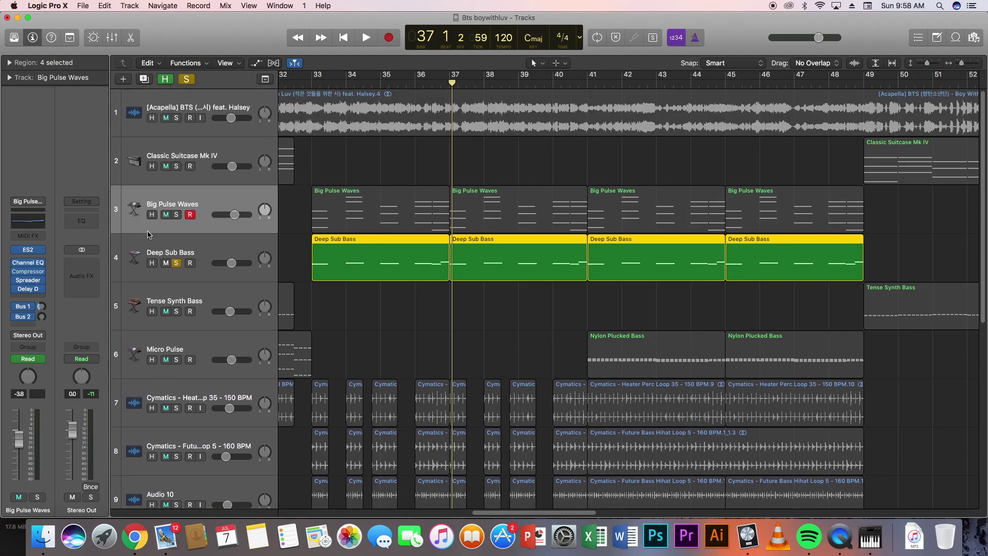
scroll(177, 185, down, 3)
click(175, 160)
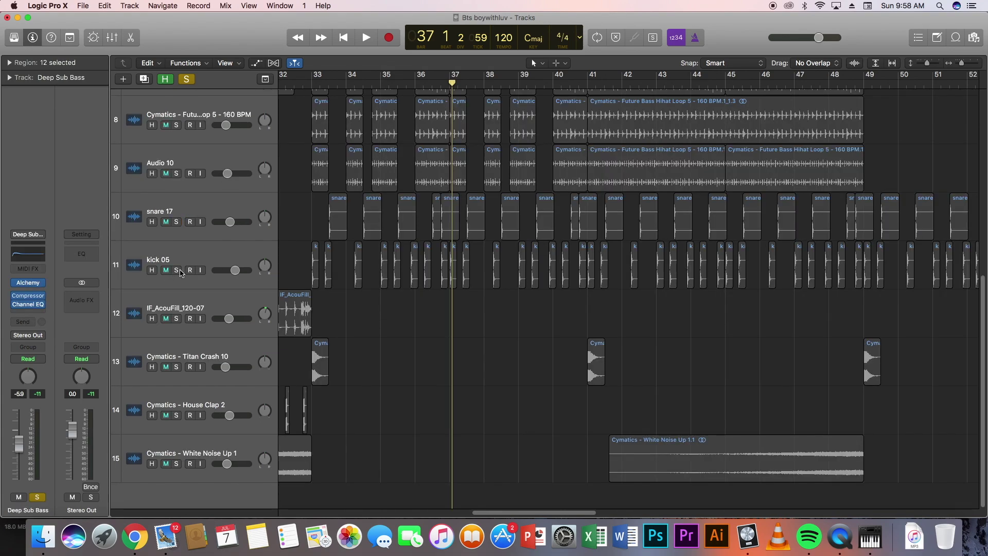
click(176, 270)
Play the two Nylon Plucked Bass regions on the Micro Pulse track from bar 41 in the piano roll, then close the editor.
click(590, 83)
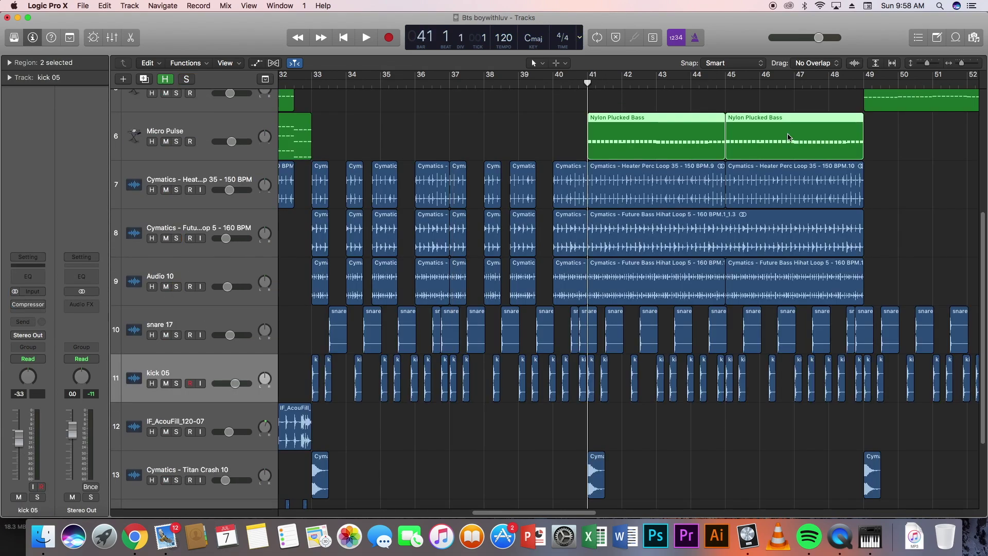
key(p)
key(space)
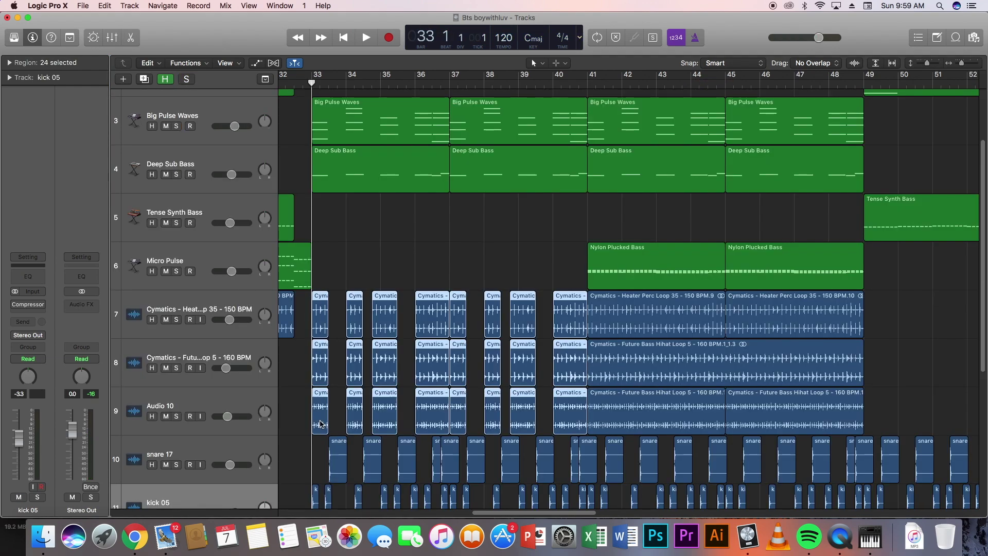
Solo Heater Perc Loop, Future Bass Hihat Loop, Audio 10 and snare 17, play them together from bar 33, then clear the solos.
click(333, 240)
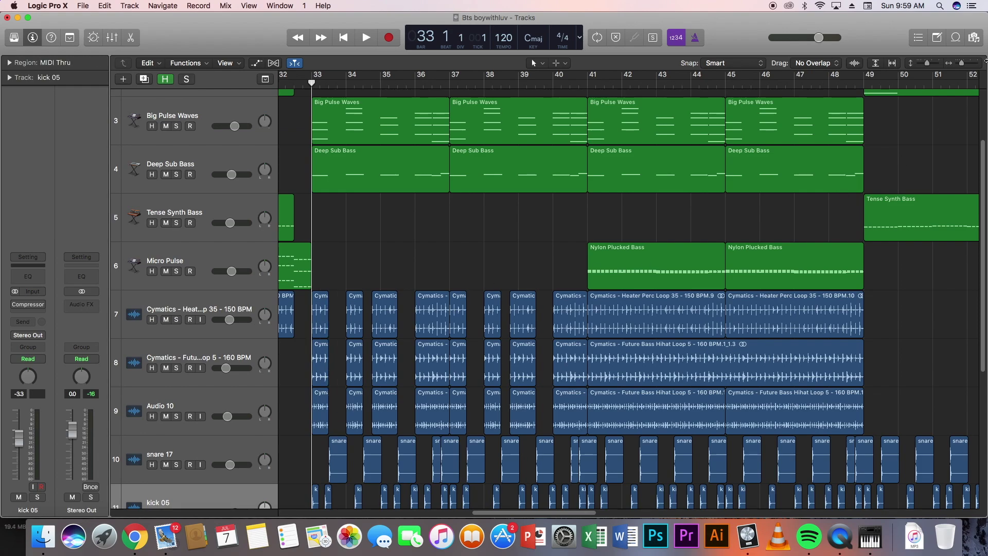
key(space)
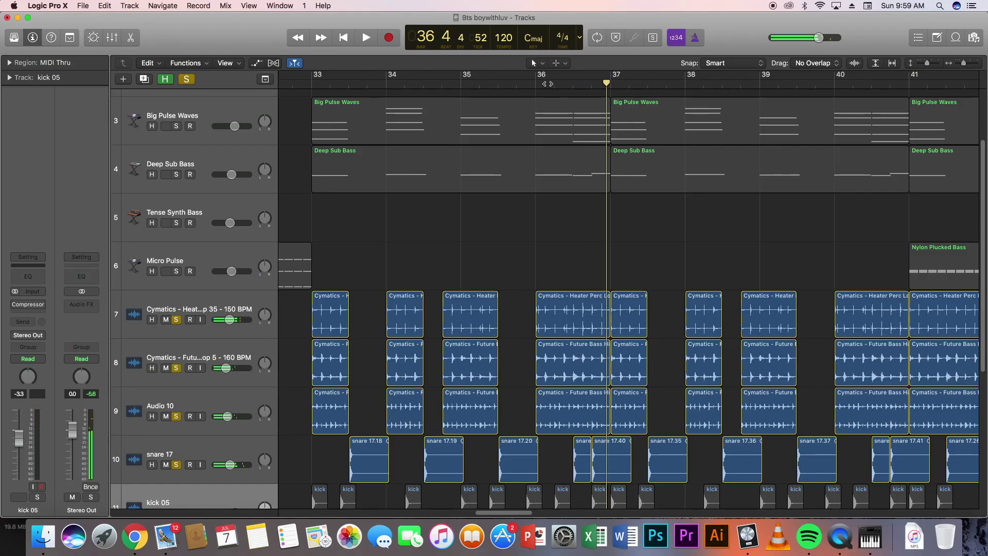
drag(609, 103, 585, 110)
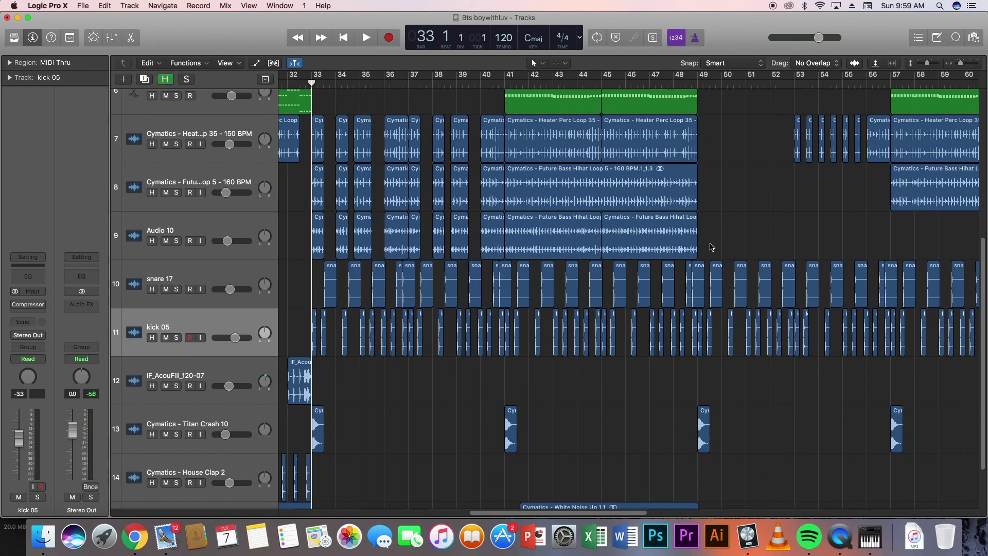
Solo and play Titan Crash 10 at bar 33 and White Noise Up 1 up to bar 49, then clear the solo.
scroll(645, 300, down, 3)
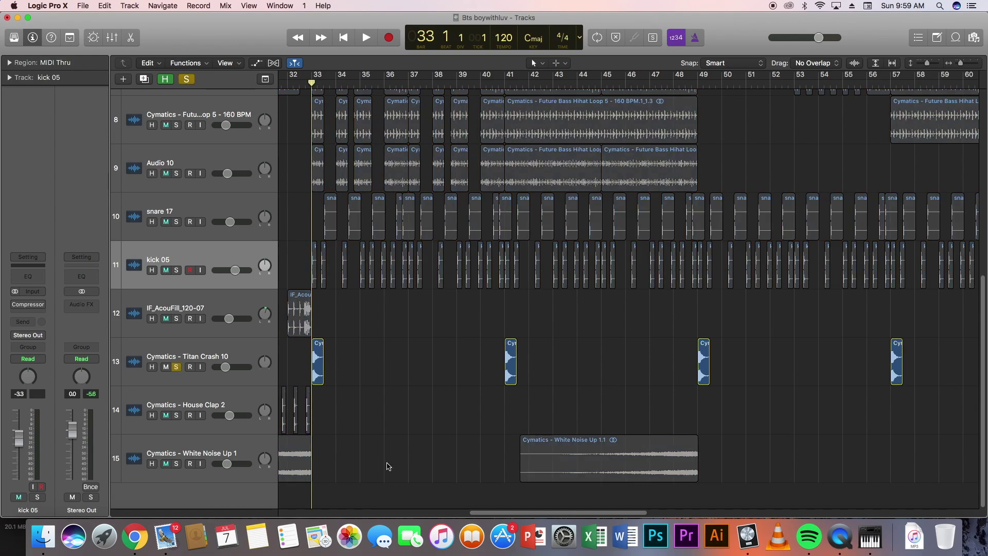
key(space)
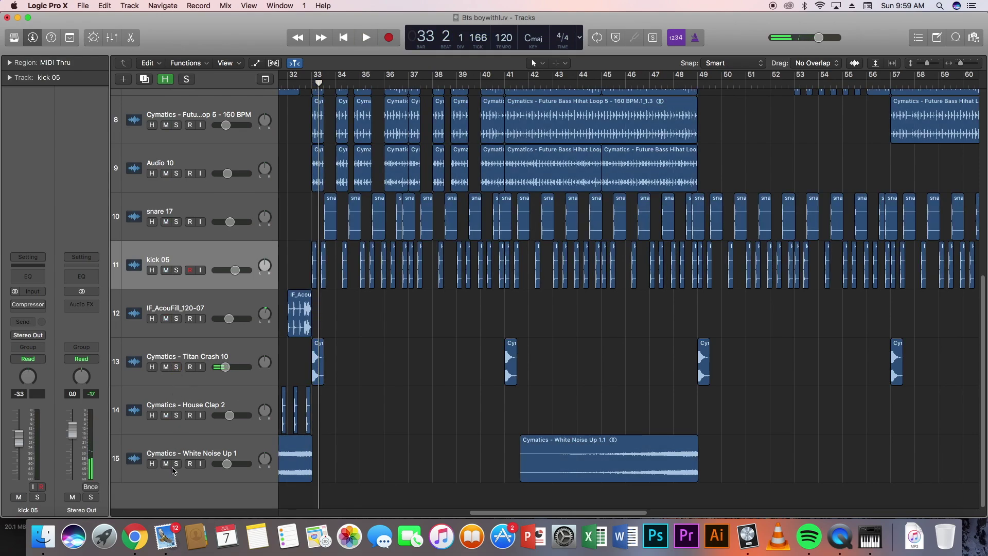
click(175, 464)
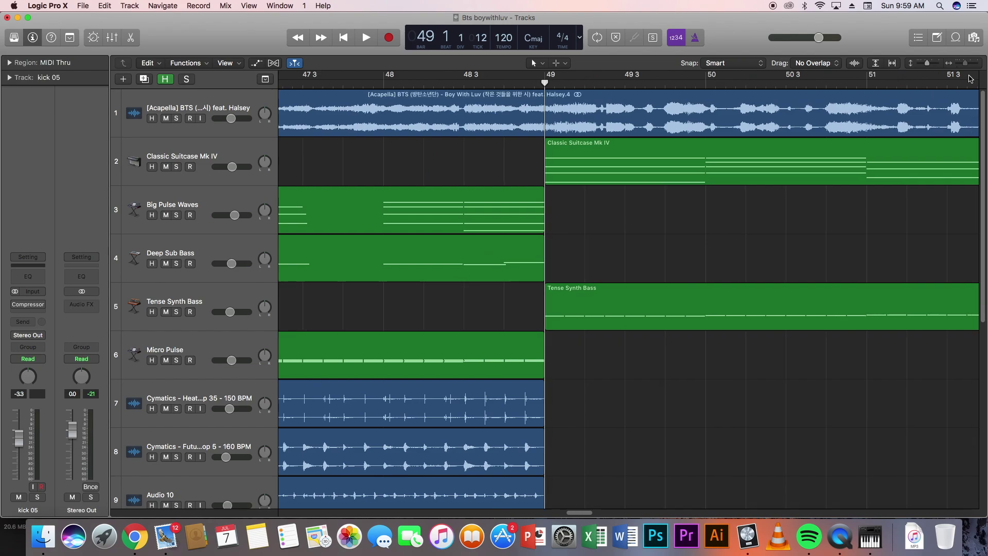
Open the Classic Suitcase Mk IV region at bar 49 in the piano roll, play it soloed up to bar 57 and clear the solo.
key(p)
drag(966, 192, 969, 202)
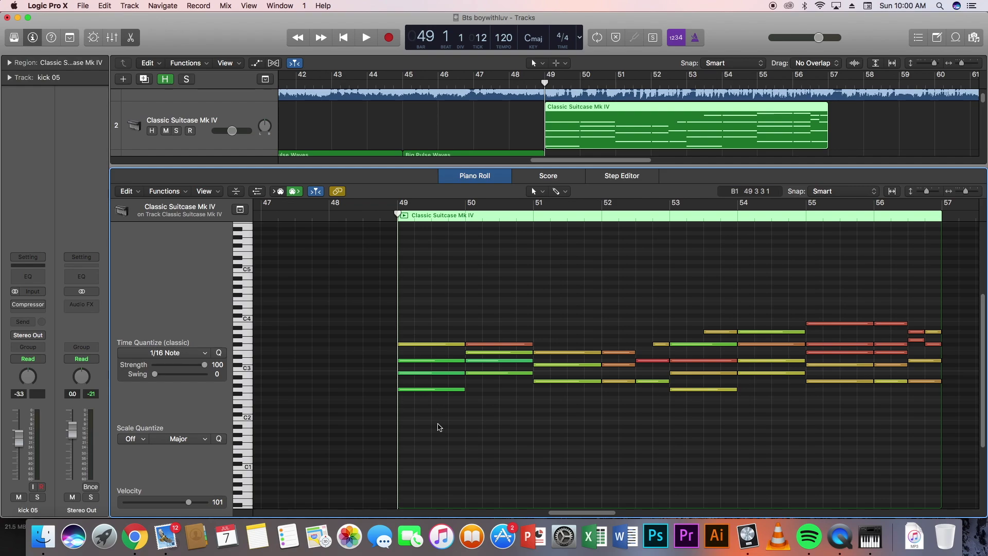
key(s)
key(space)
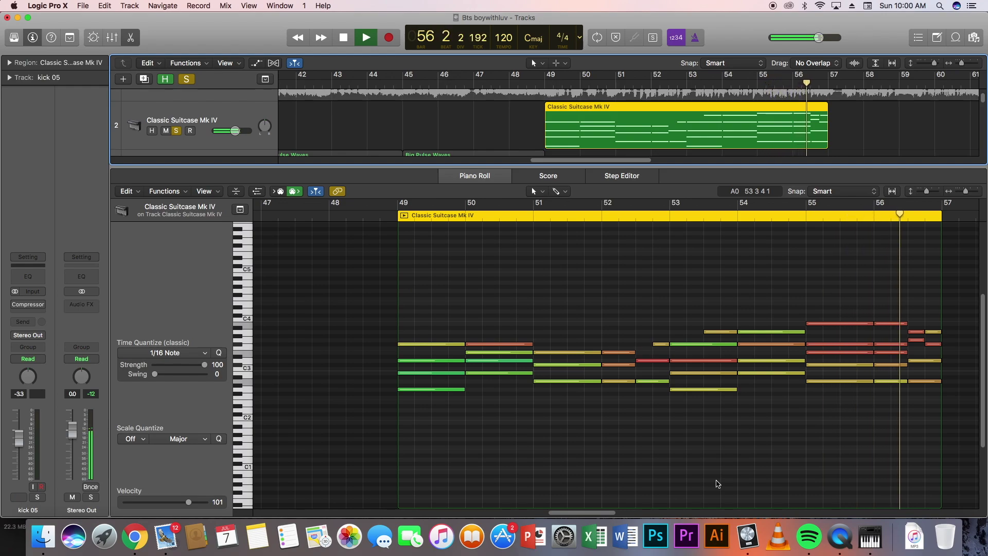
click(584, 470)
key(space)
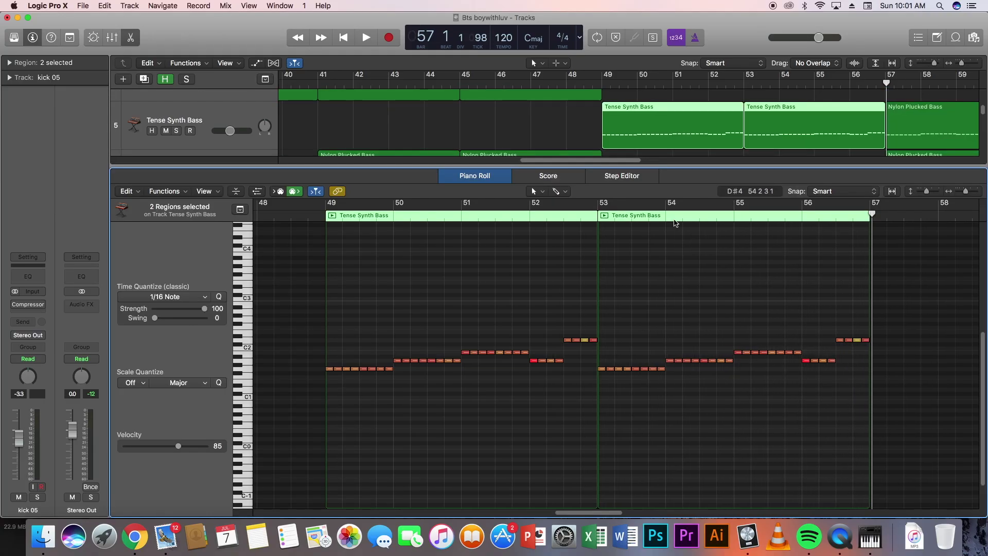
Solo Classic Suitcase Mk IV and Tense Synth Bass, play them together from bar 49 through bar 56, then clear the solos.
click(601, 82)
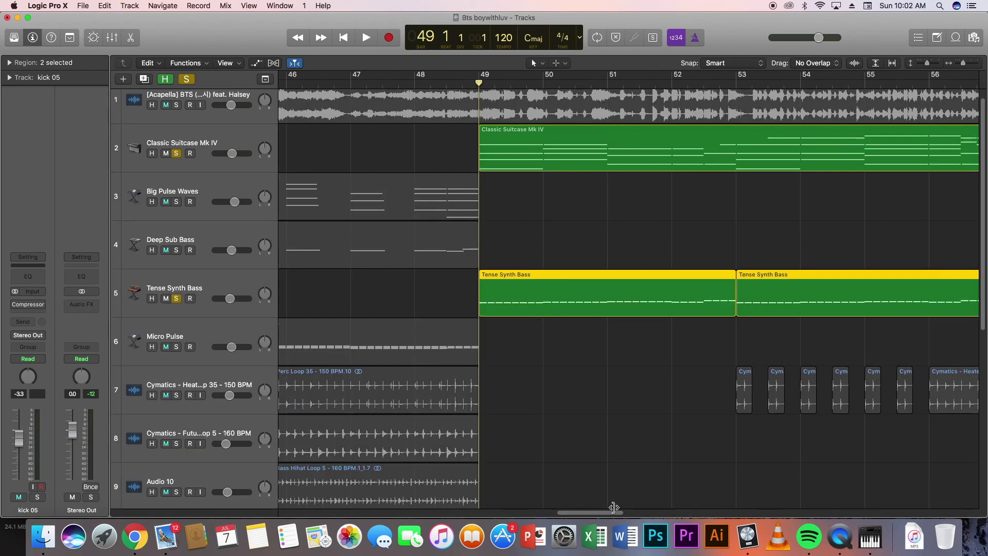
key(space)
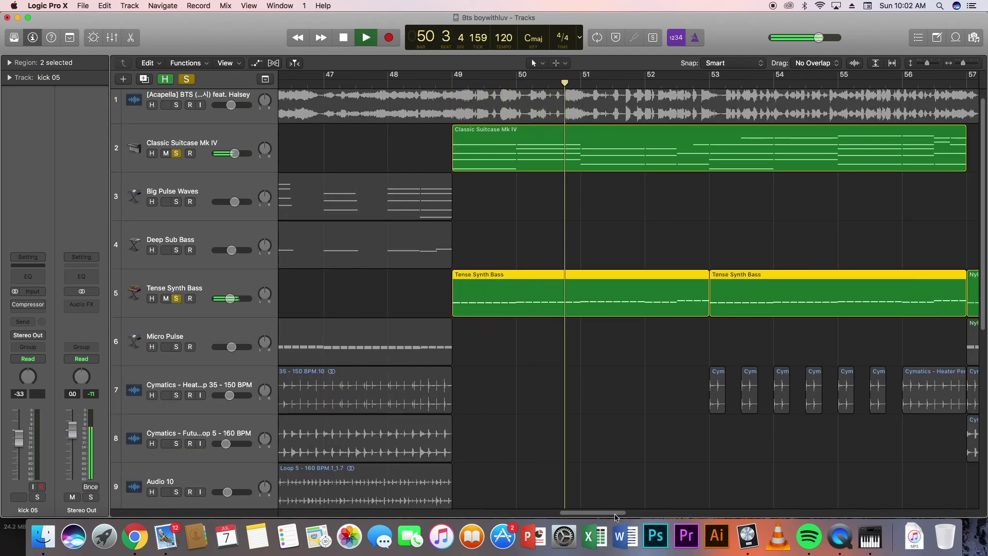
scroll(614, 514, right, 3)
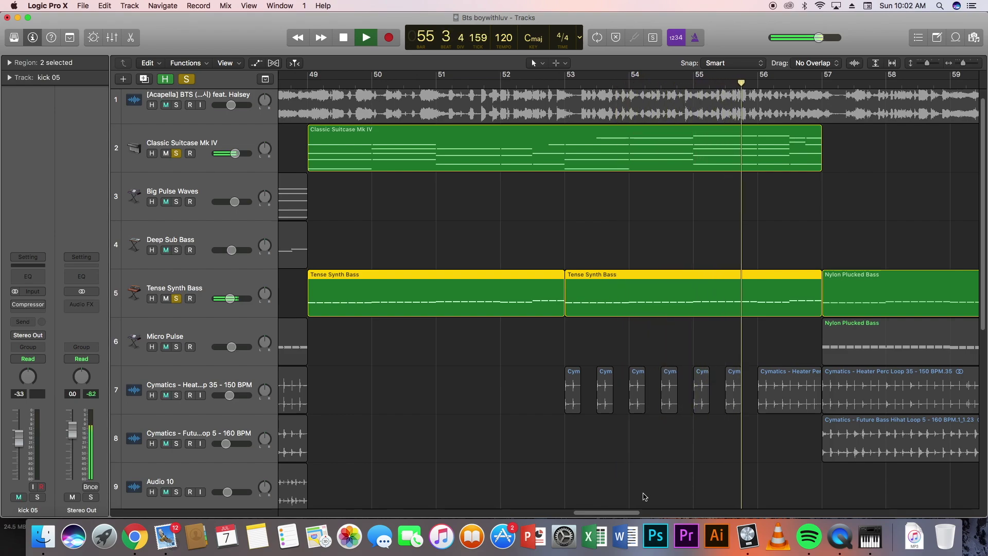
scroll(642, 495, down, 5)
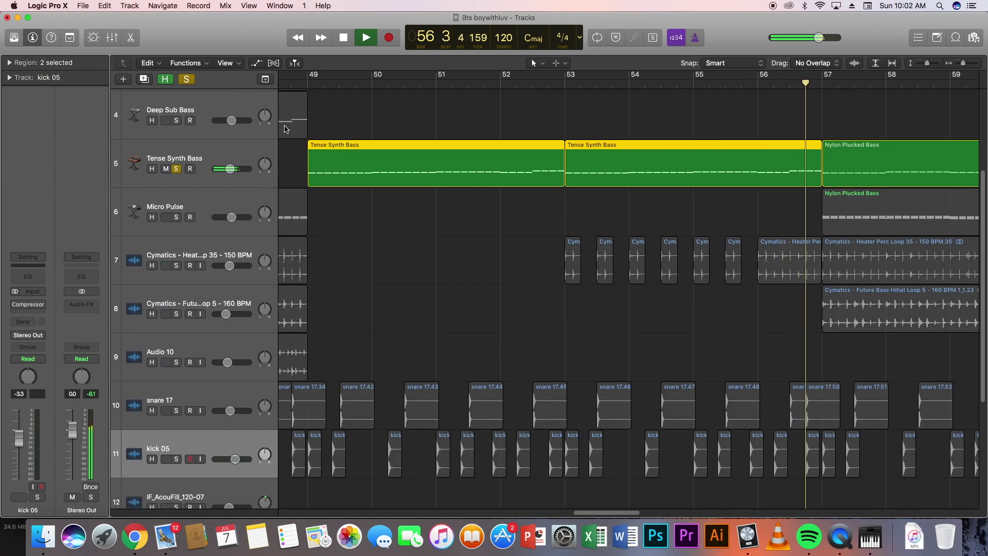
key(space)
click(186, 79)
Solo snare 17 and kick 05, play their pattern from bar 49 up to bar 53, then clear the solos.
scroll(412, 114, left, 3)
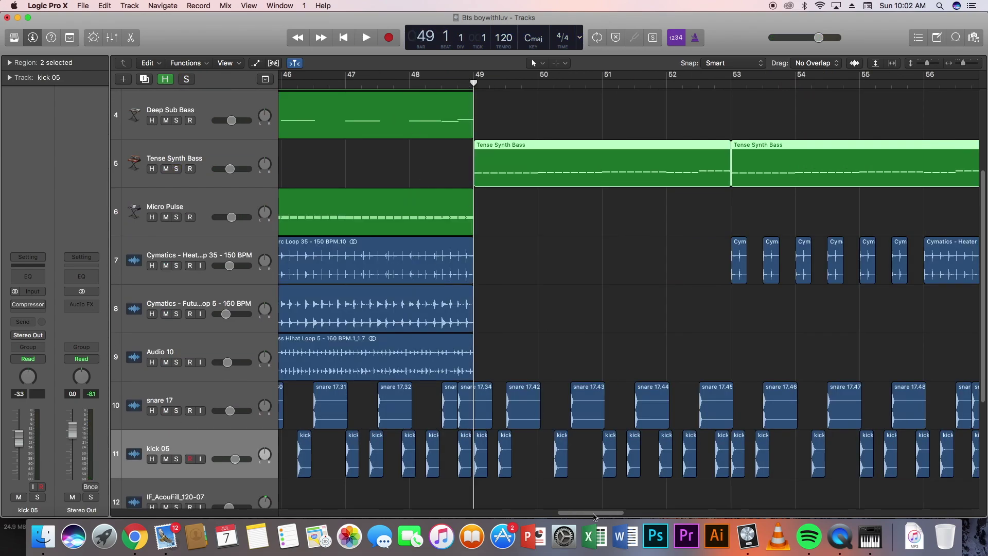
drag(593, 516, 597, 515)
click(479, 346)
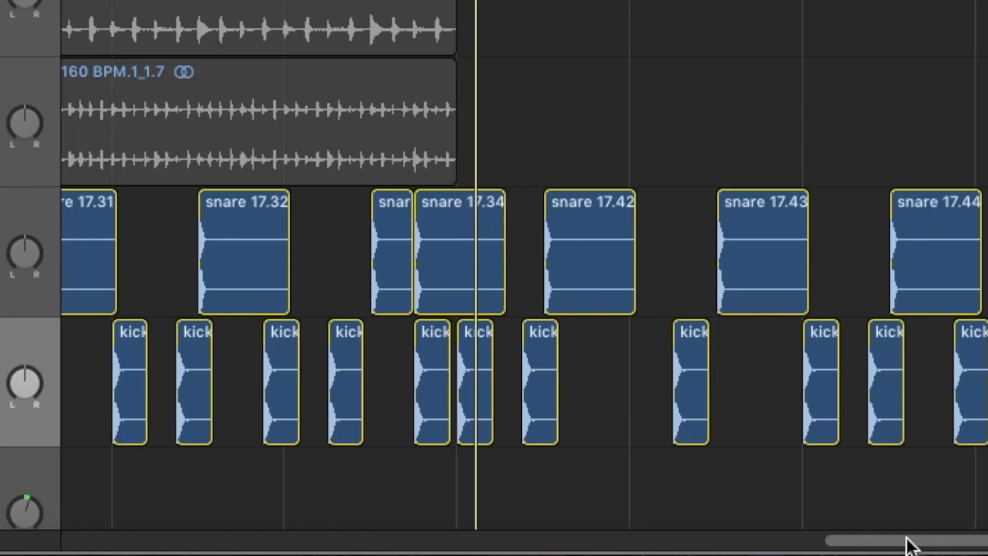
drag(593, 513, 593, 512)
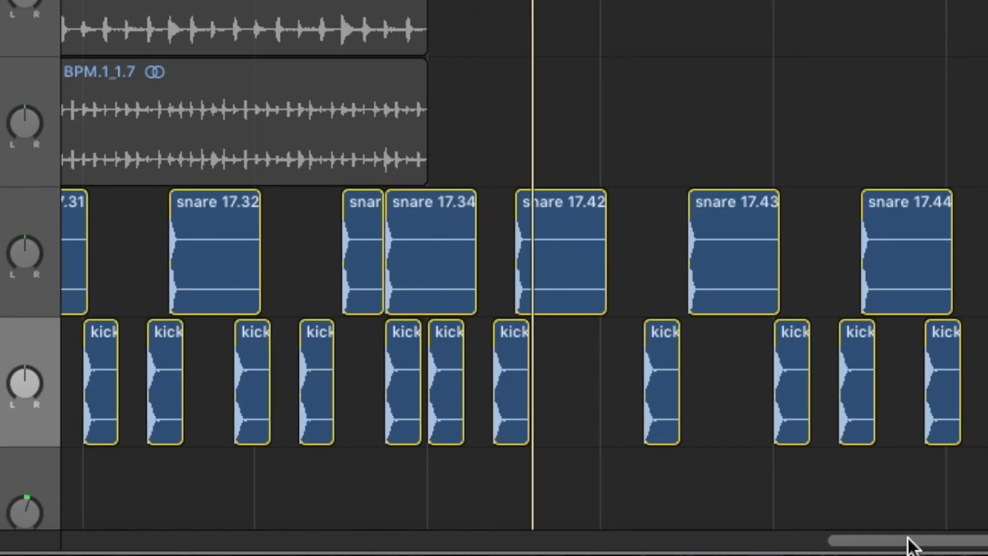
drag(909, 536, 935, 509)
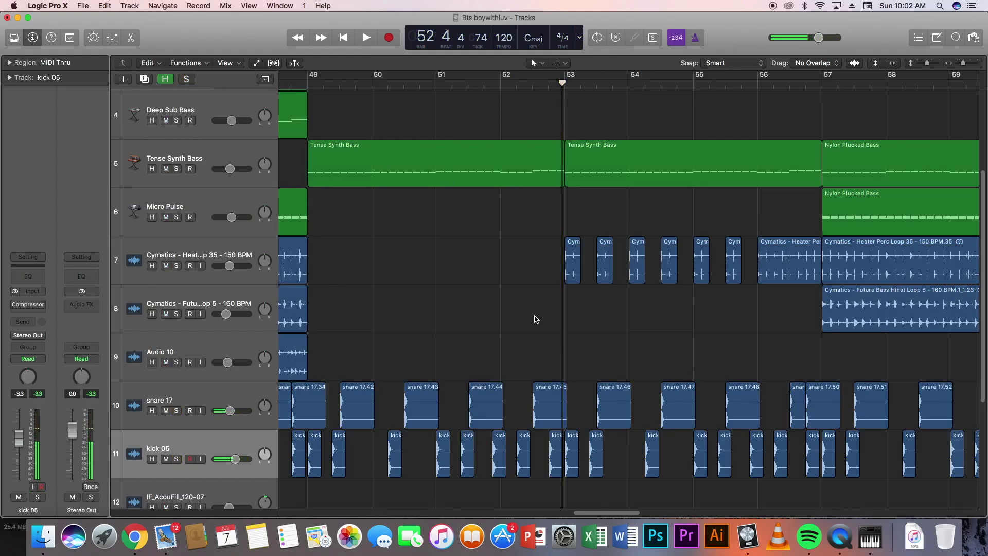
Solo Cymatics - Heater Perc Loop 35, play it from bar 53 up to bar 57, replay its opening and clear the solo.
click(539, 261)
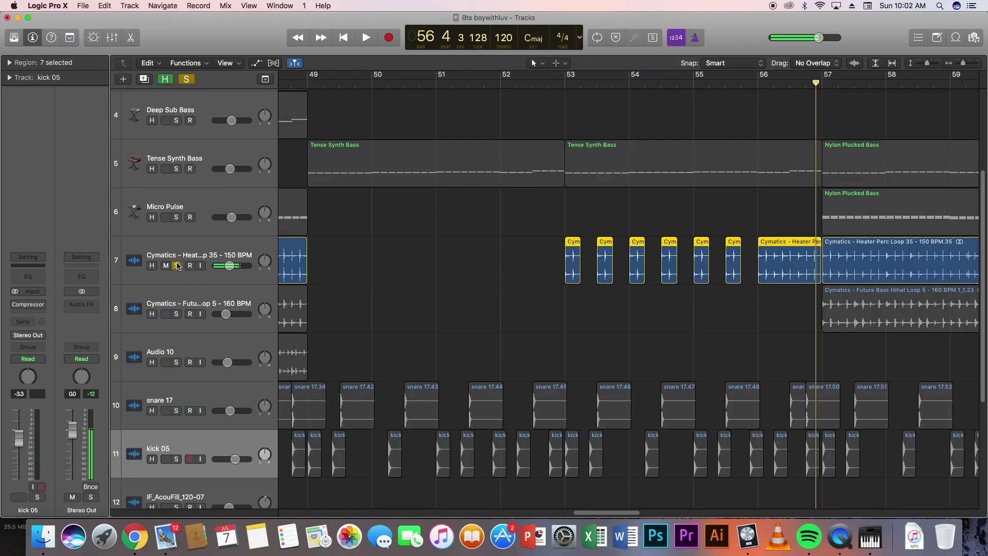
key(space)
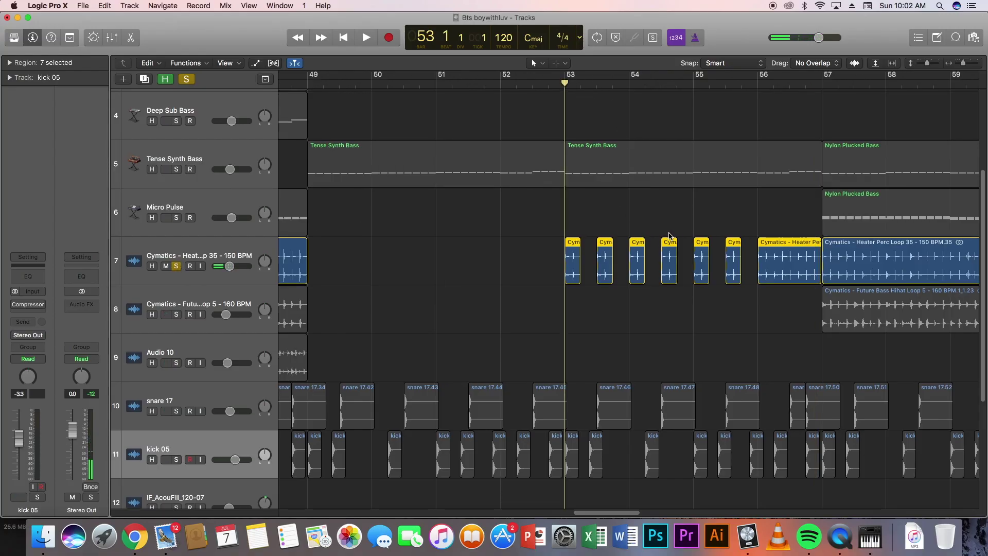
key(space)
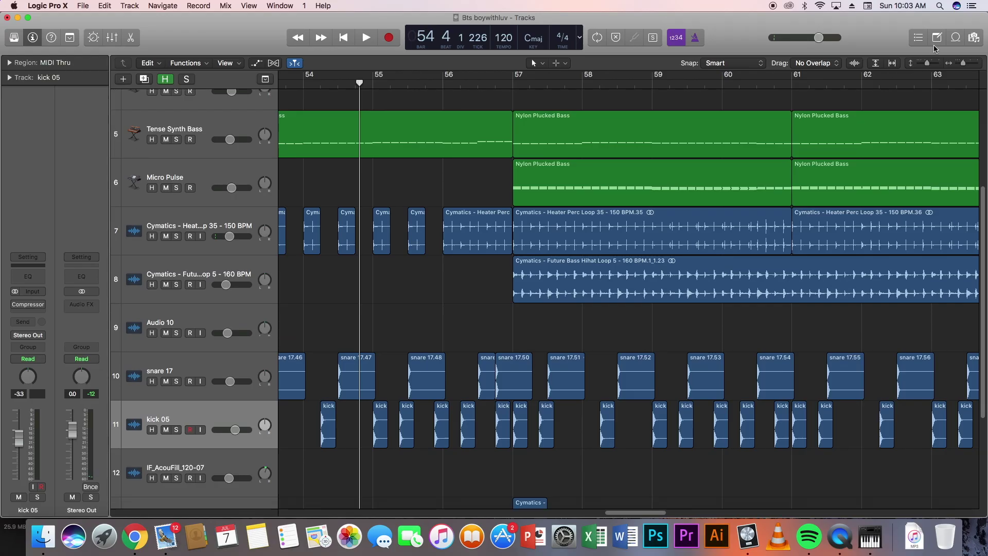
Examine the arrangement of the bass, percussion and drum tracks from bar 57 through bar 105.
drag(965, 66, 948, 90)
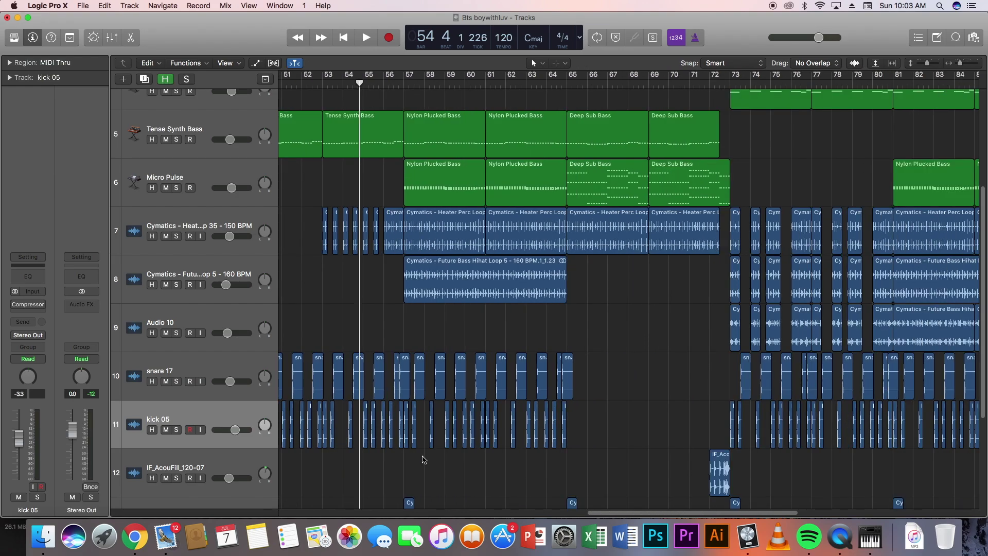
scroll(629, 514, right, 10)
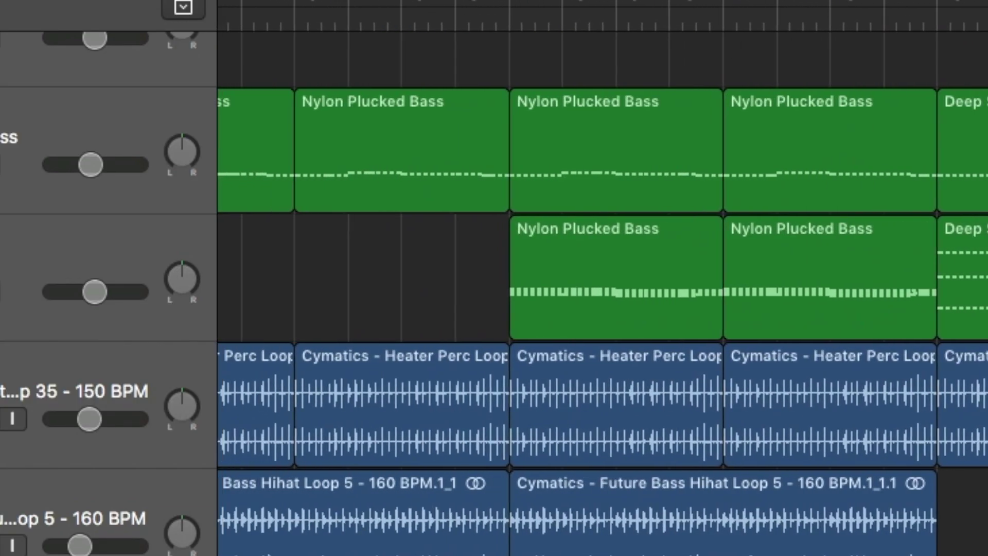
scroll(695, 488, right, 3)
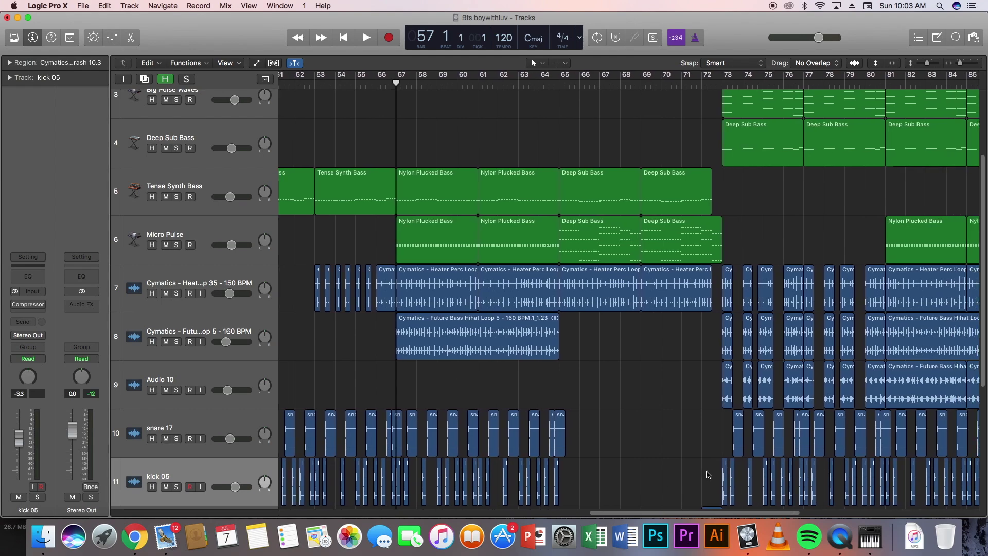
scroll(708, 474, right, 10)
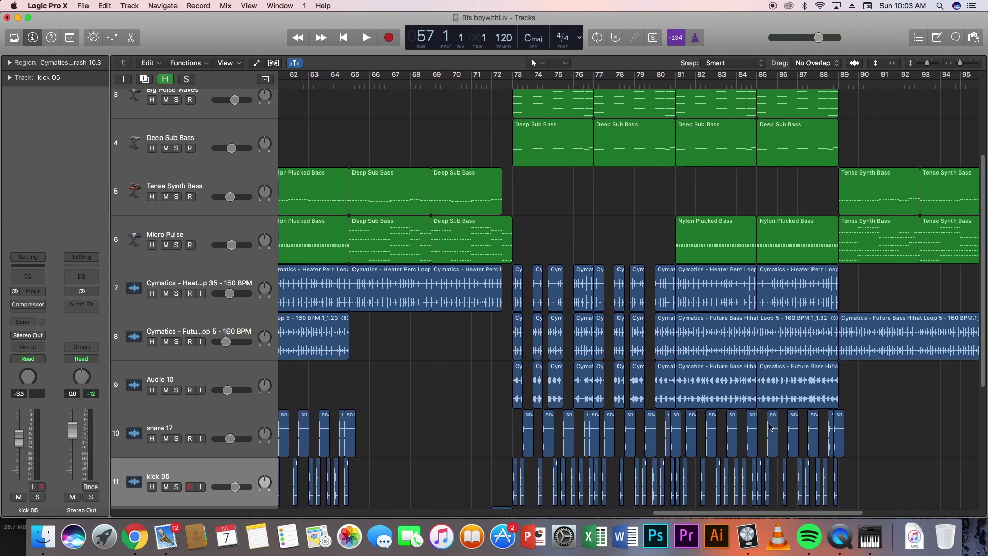
scroll(806, 445, right, 5)
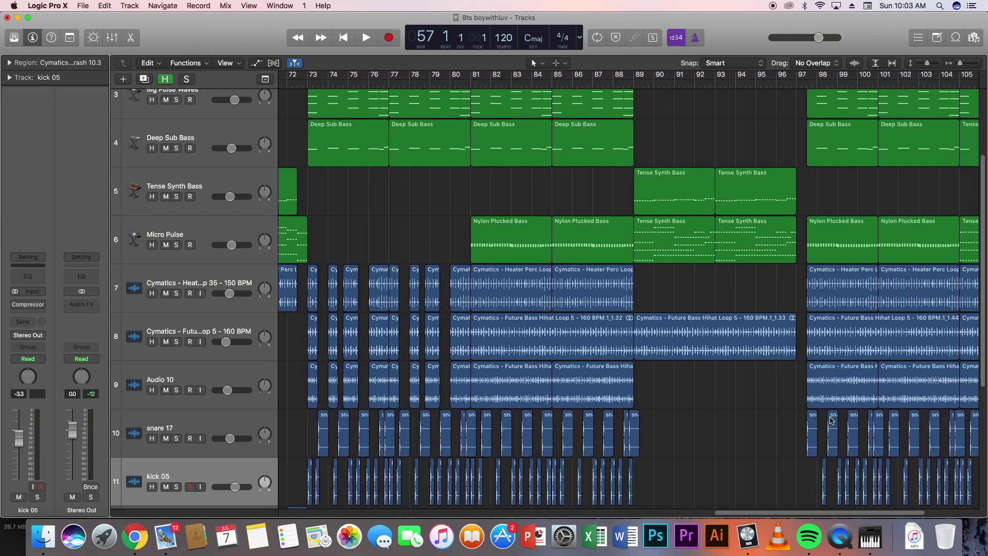
scroll(756, 226, down, 6)
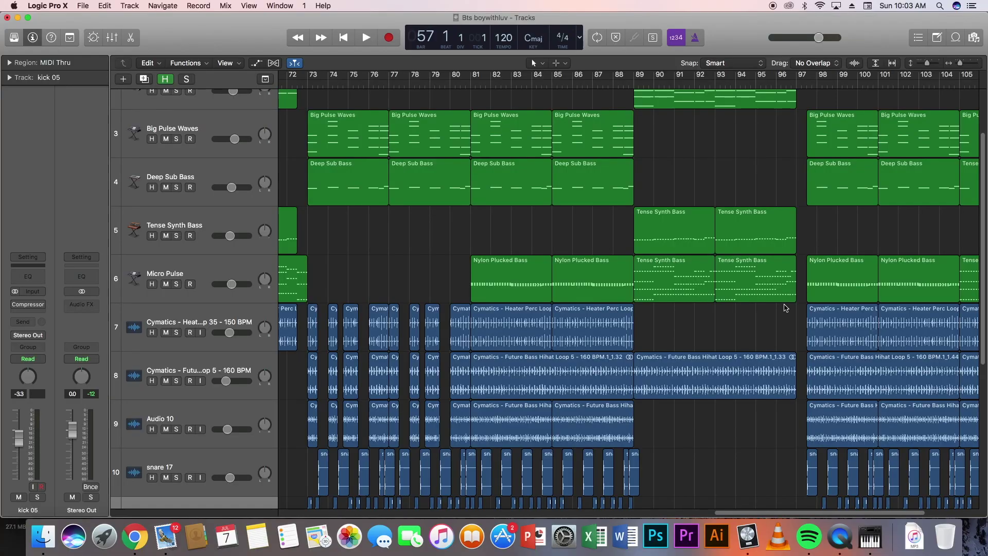
Return to the section at bar 89 and play the soloed Future Bass Hihat Loop 5 region there, then clear the solo.
click(959, 63)
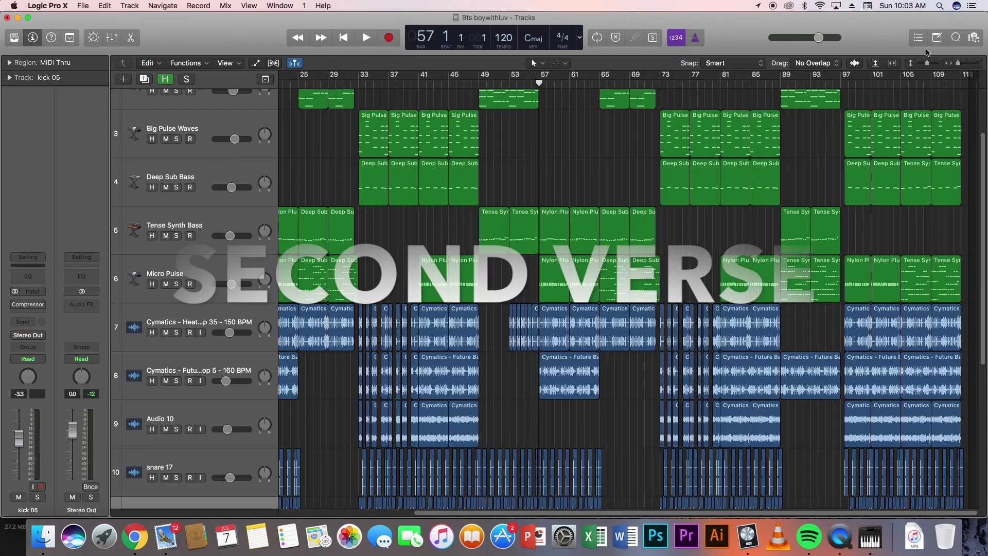
key(super+Right)
key(super+Right)
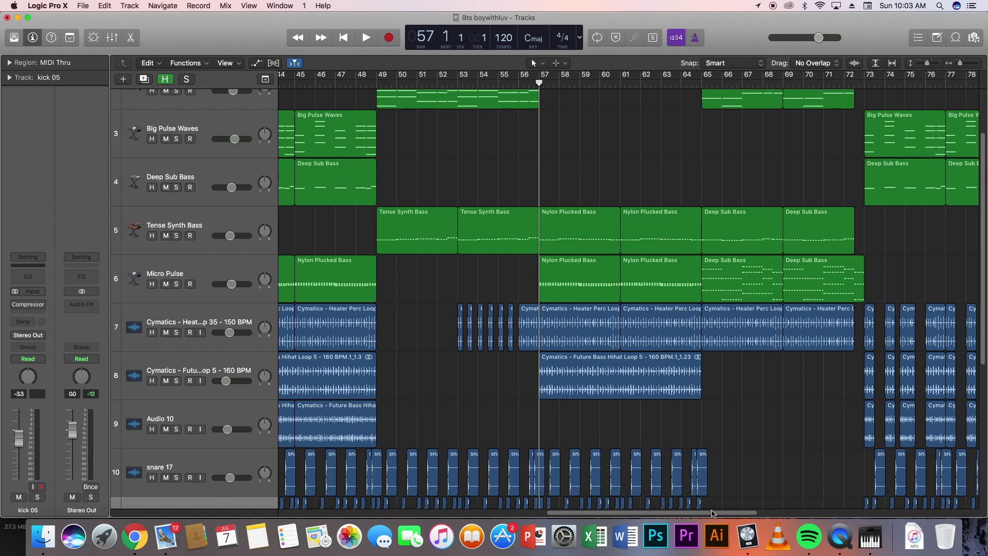
scroll(713, 513, right, 10)
scroll(746, 342, up, 3)
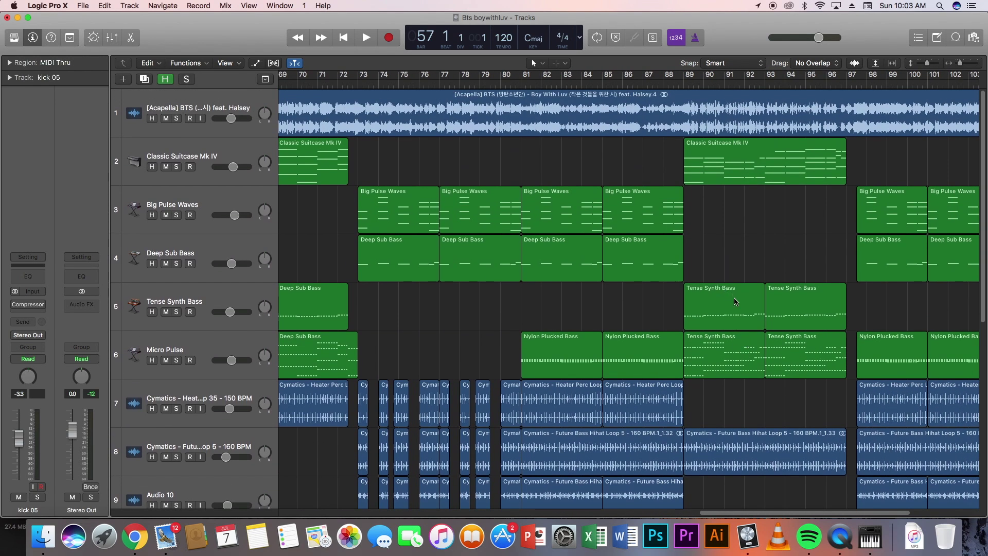
scroll(733, 298, down, 2)
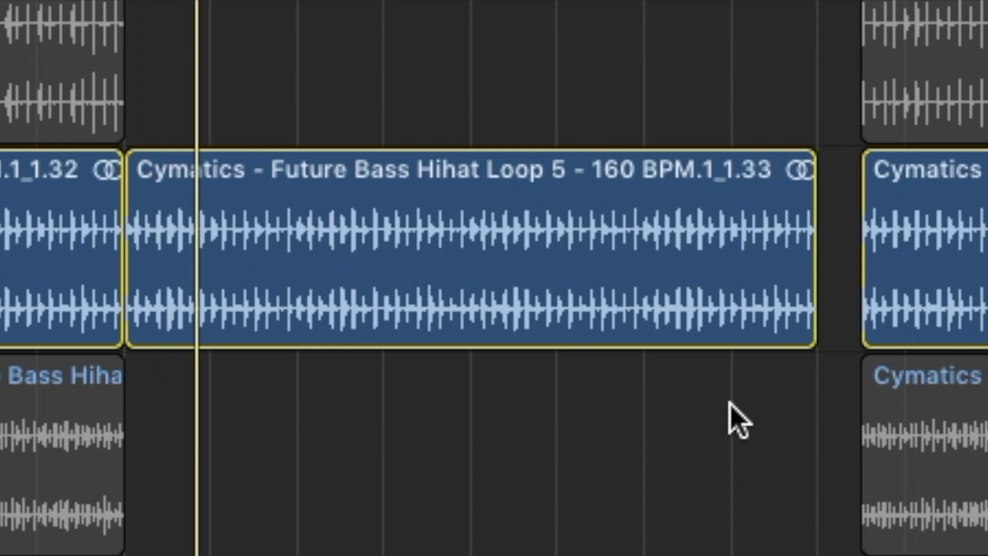
key(space)
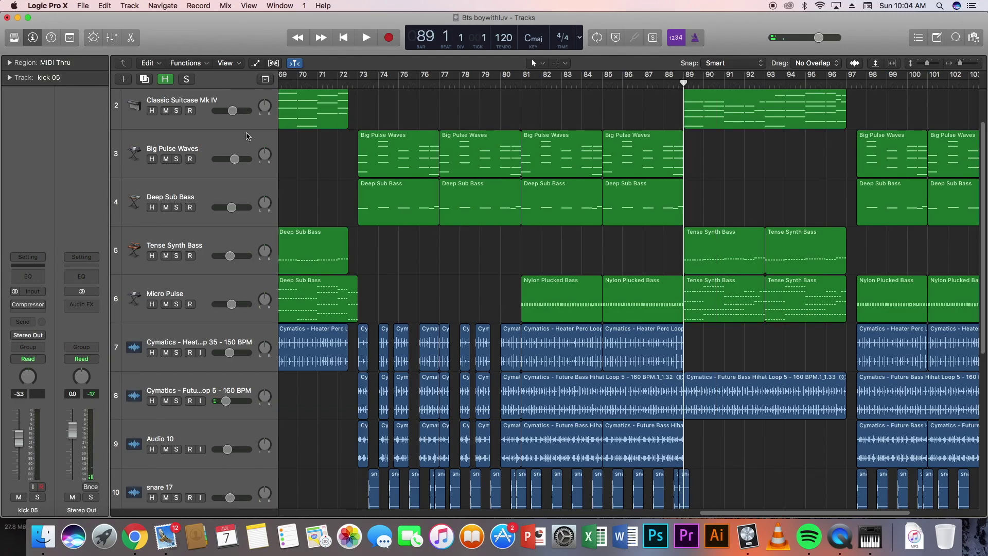
Solo the tracks from Classic Suitcase Mk IV through Tense Synth Bass and play them from bar 89 into bar 91.
drag(180, 112, 180, 255)
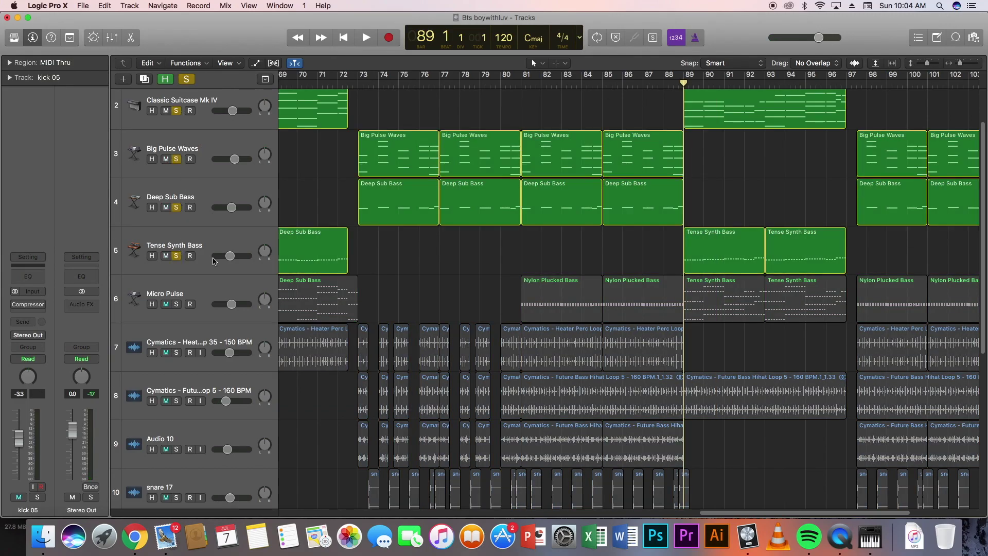
key(space)
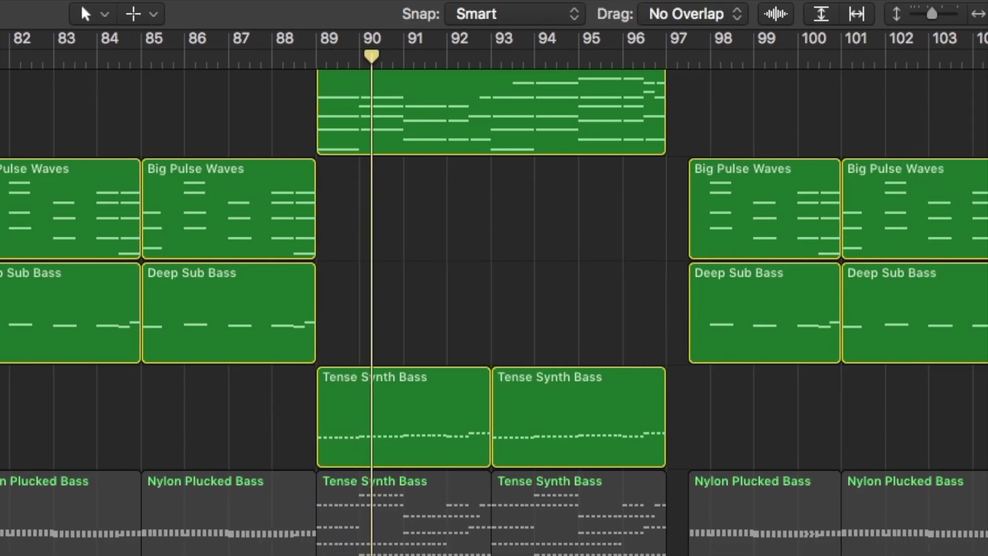
scroll(494, 303, up, 3)
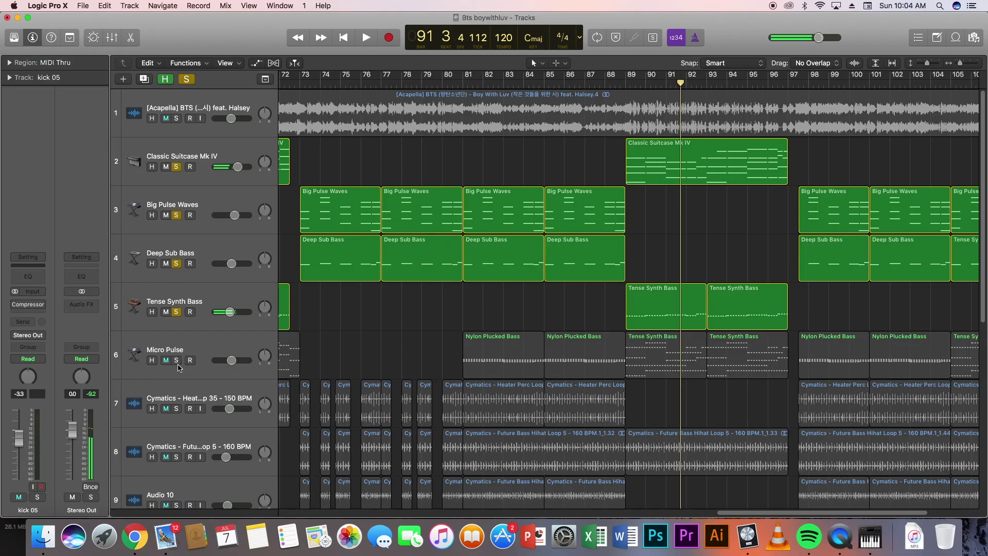
Solo only the Micro Pulse track and examine its two Tense Synth Bass regions between bars 89 and 97.
click(163, 364)
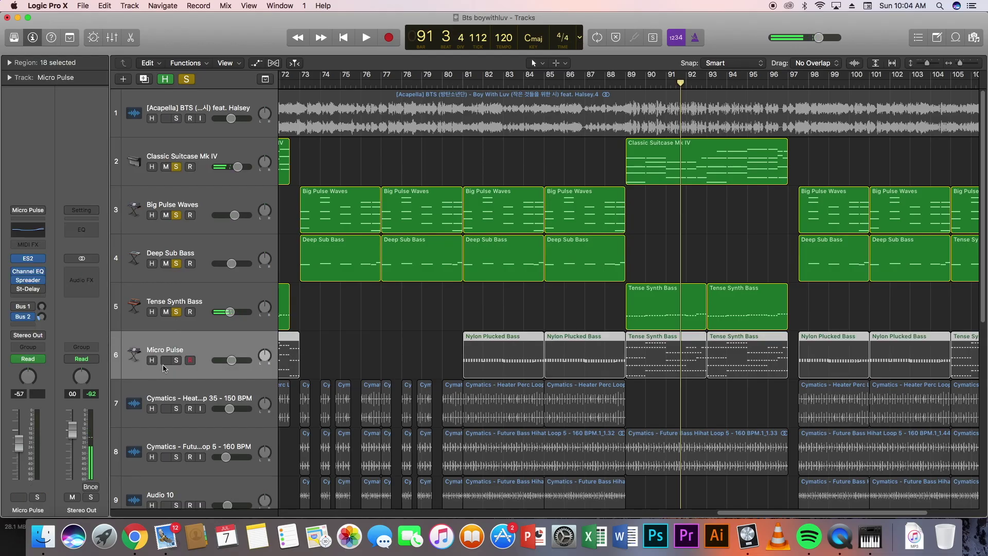
click(176, 360)
drag(176, 311, 176, 168)
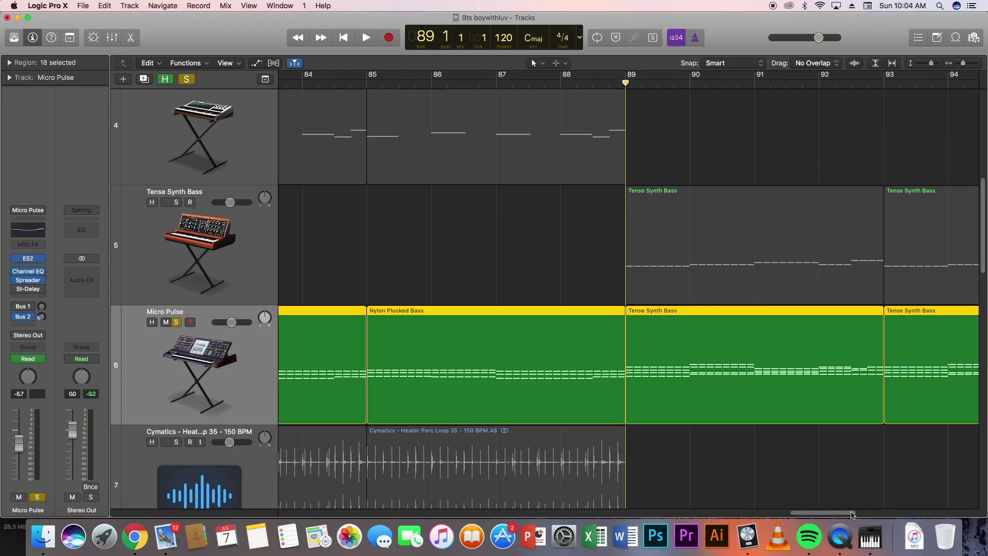
scroll(849, 481, right, 3)
click(849, 481)
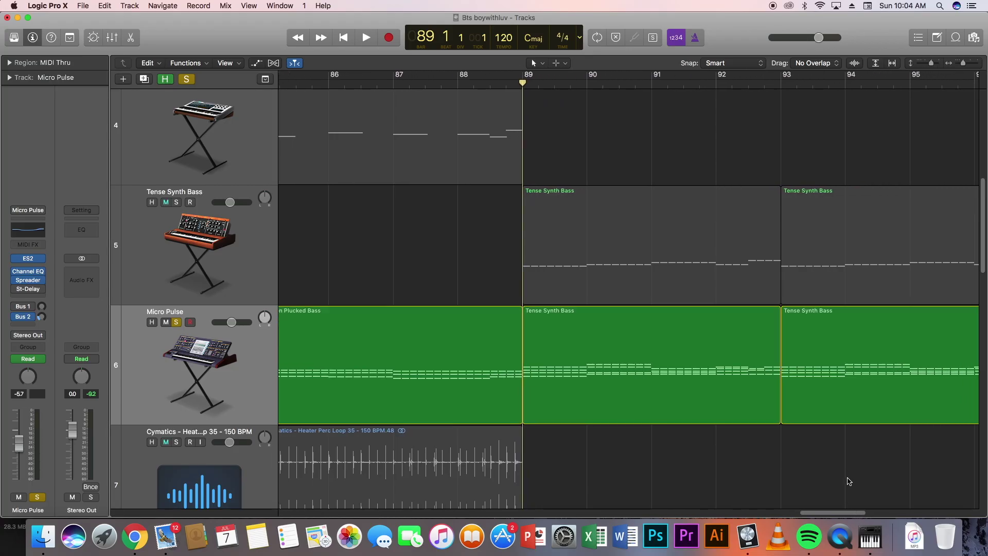
scroll(840, 511, down, 1)
drag(859, 517, 873, 512)
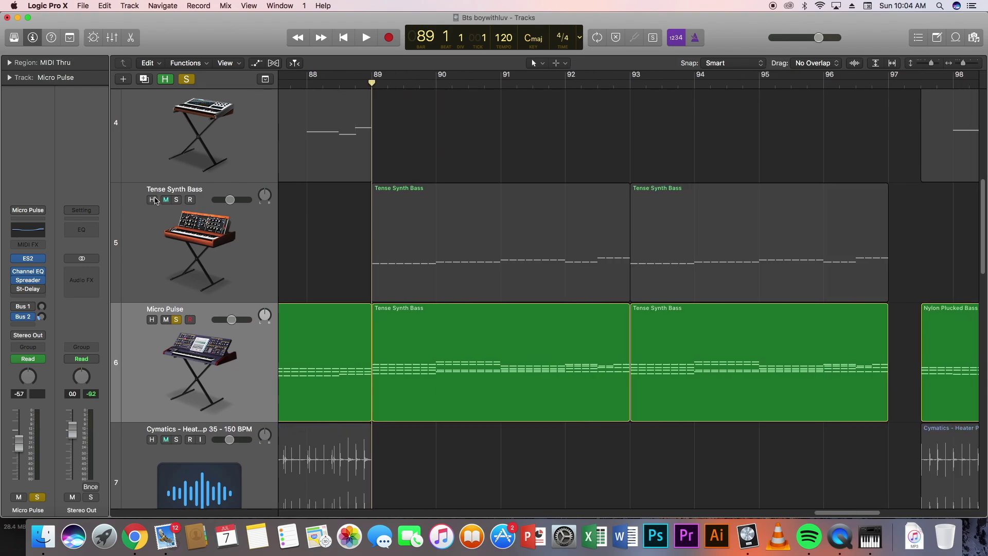
Add Tense Synth Bass to the soloed Micro Pulse, play both from bar 89 up to bar 97 and clear the solos.
click(176, 200)
key(space)
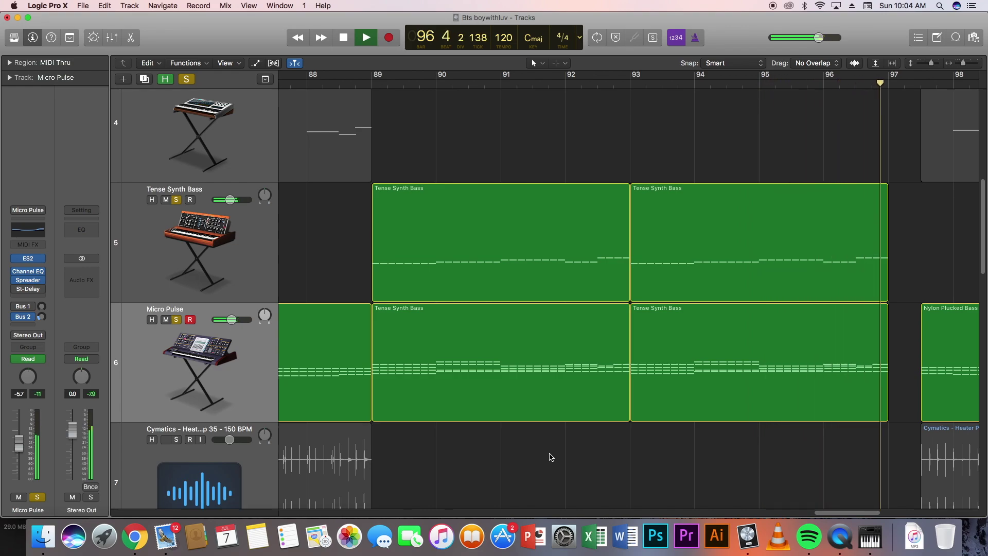
key(space)
Examine the Titan Crash 10 and White Noise Up 1 regions from bar 89 to 97, moving the playhead to bar 95.
scroll(617, 332, down, 5)
scroll(617, 331, down, 10)
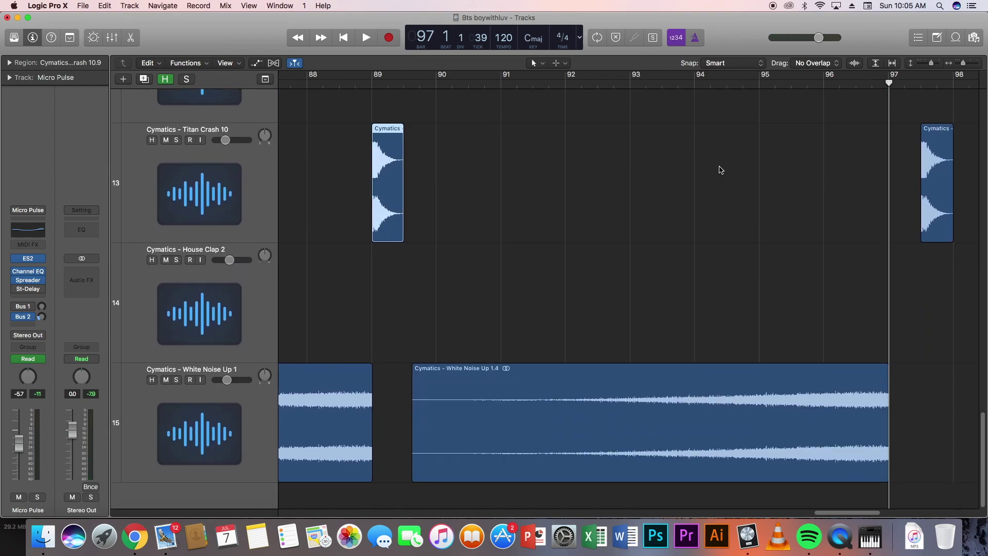
drag(717, 86, 779, 86)
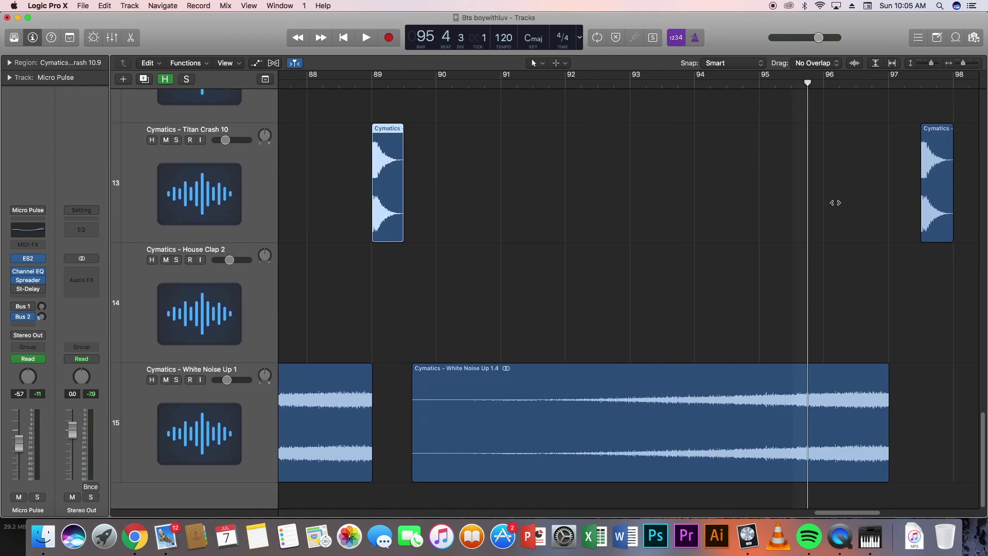
drag(675, 259, 790, 293)
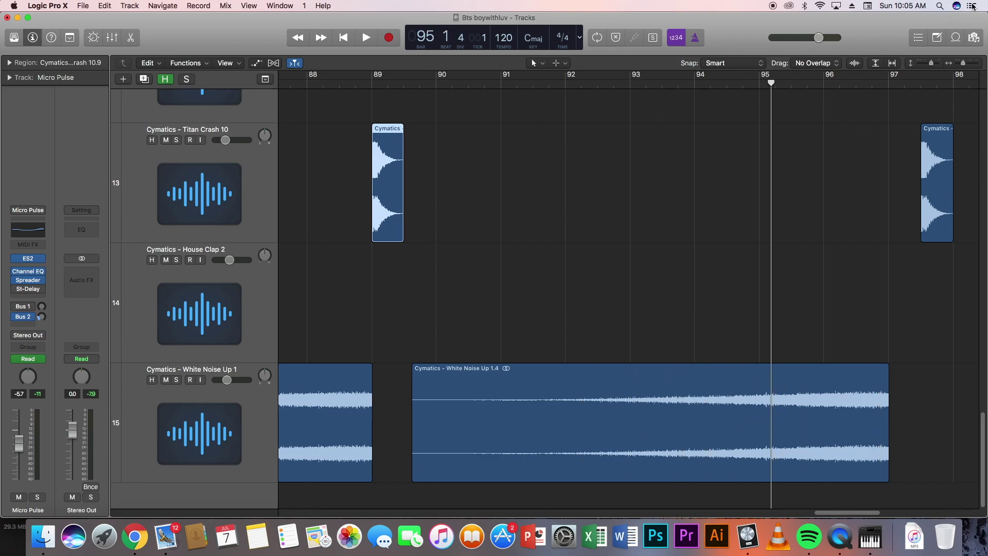
Examine the gap after bar 97 on the percussion and hi-hat loop tracks, with the playhead at bar 97.
drag(966, 64, 958, 73)
scroll(768, 287, right, 4)
scroll(795, 234, up, 5)
scroll(796, 234, up, 10)
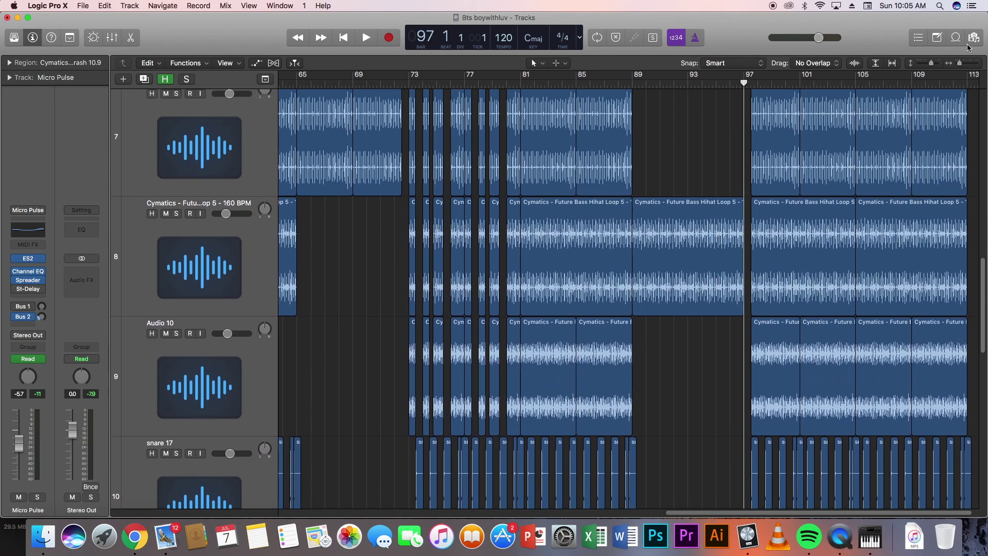
drag(963, 63, 966, 63)
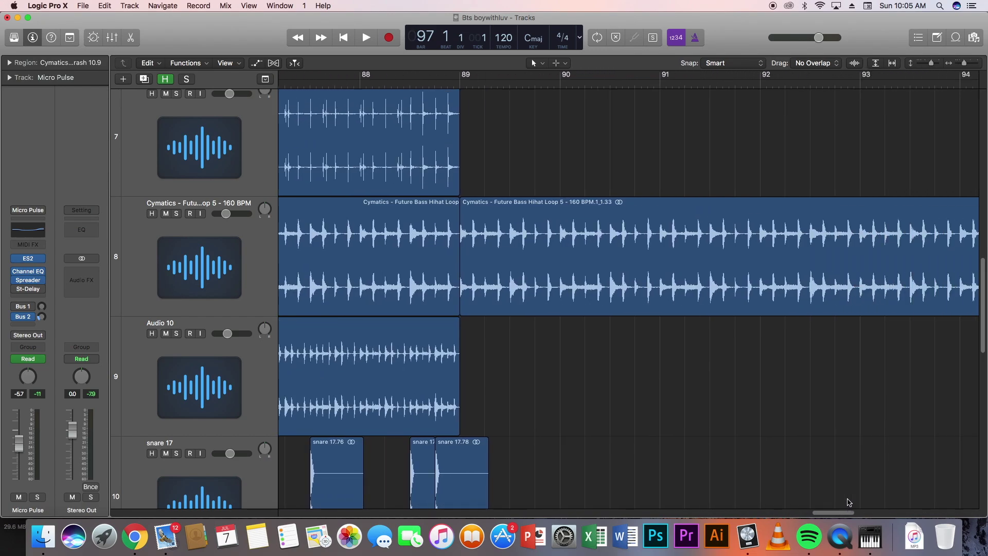
scroll(863, 462, right, 5)
scroll(605, 331, up, 6)
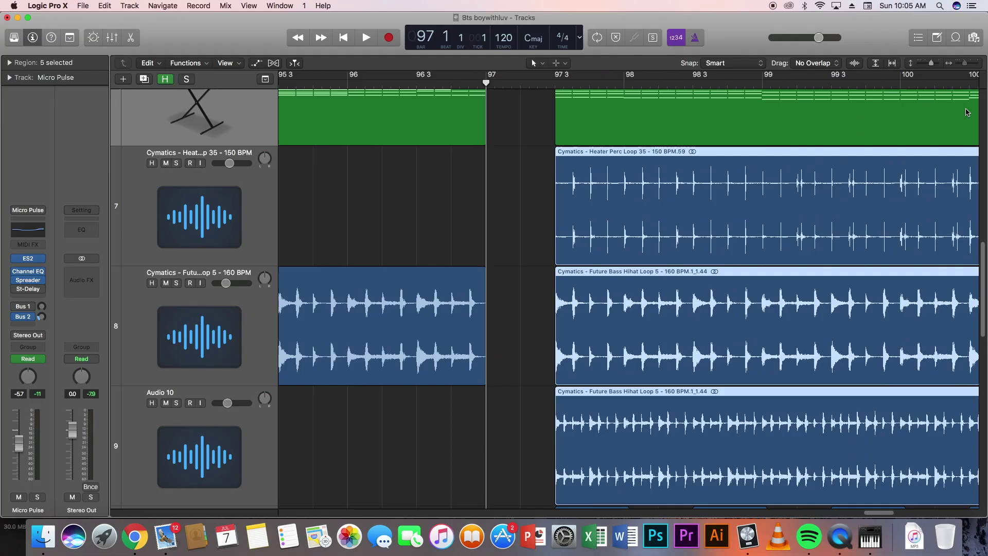
Select the five loop regions on tracks 7 to 9 from just after bar 97 up to bar 105.
scroll(966, 112, down, 4)
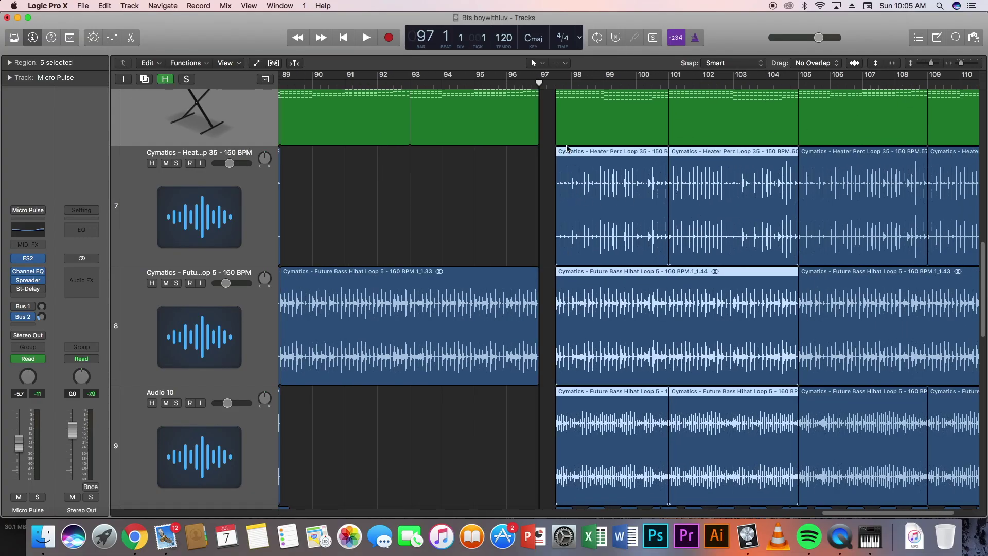
drag(549, 172, 790, 452)
scroll(237, 217, up, 1)
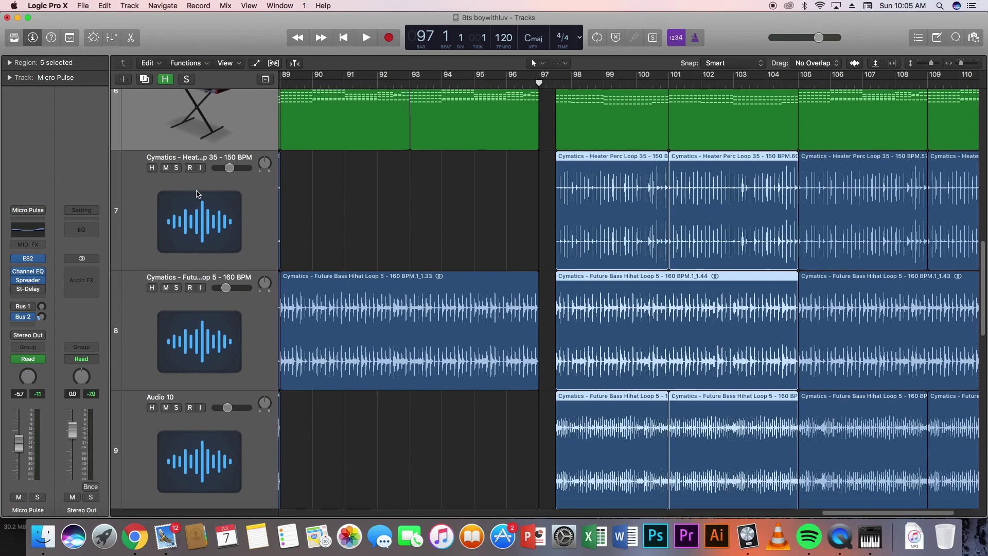
Play the full mix from bar 97 into bar 98 and select the two Nylon Plucked Bass regions following it on Micro Pulse.
key(space)
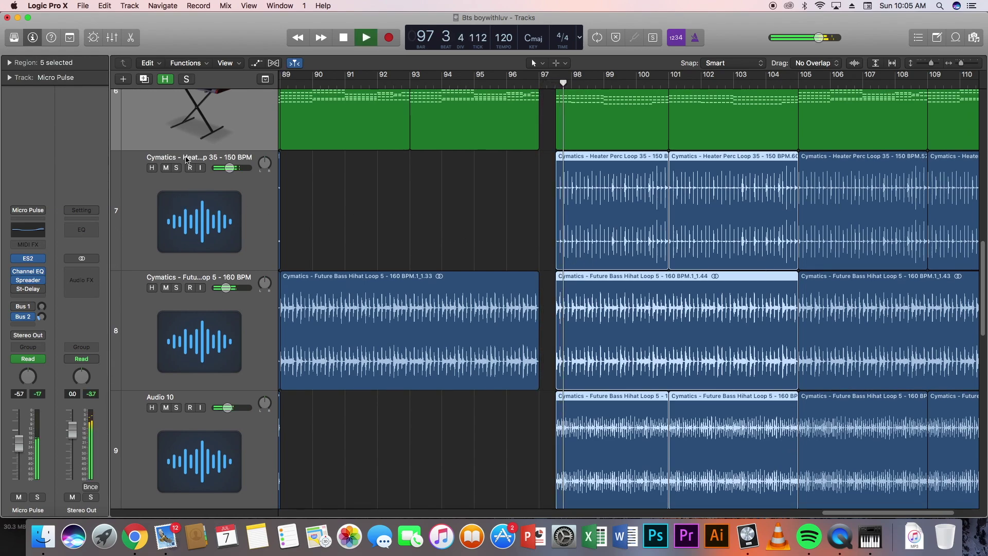
key(space)
scroll(644, 200, up, 5)
drag(638, 260, 750, 328)
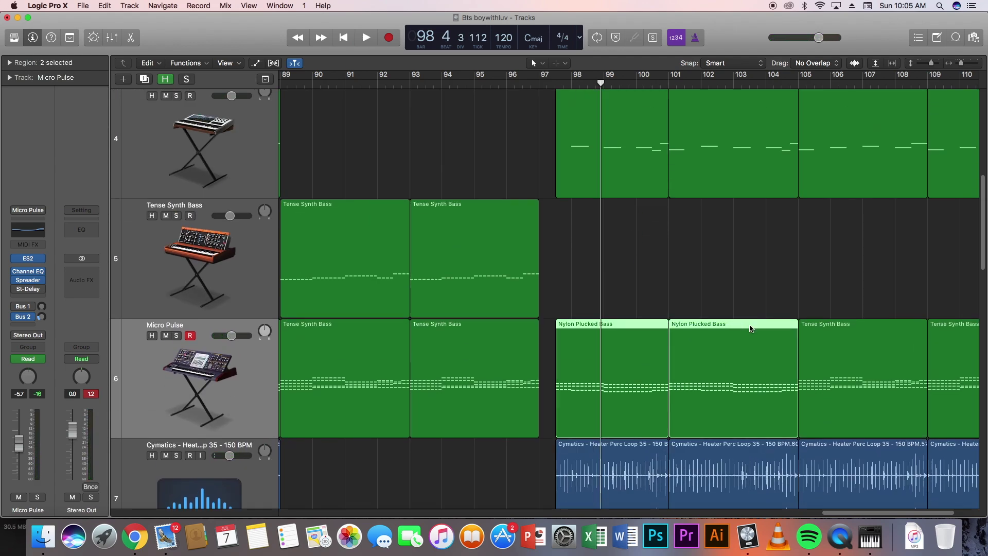
Return the playhead to bar 1 and review the whole arrangement across all 15 tracks.
drag(963, 64, 285, 81)
scroll(417, 500, down, 5)
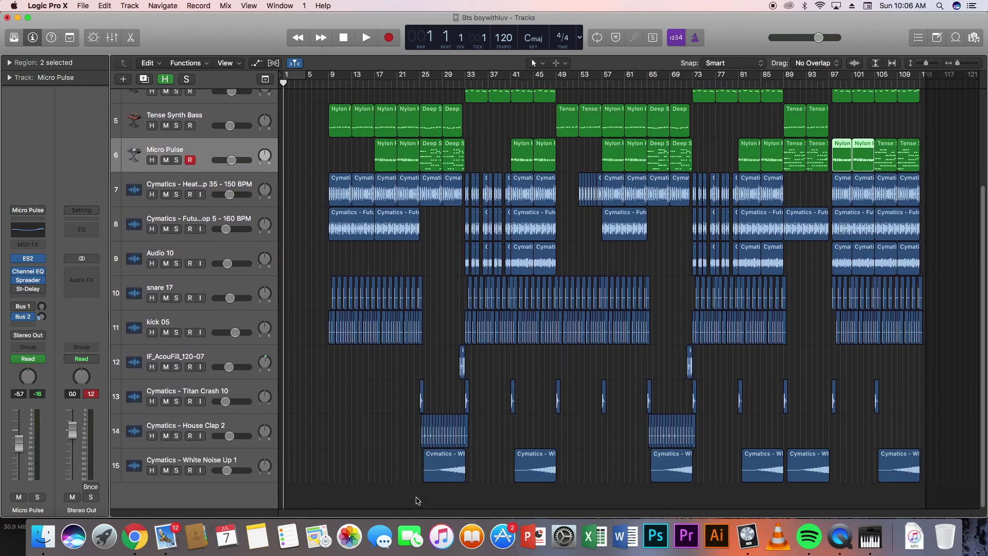
scroll(360, 422, up, 5)
scroll(316, 392, down, 3)
scroll(324, 397, up, 3)
scroll(321, 383, down, 5)
scroll(309, 340, up, 5)
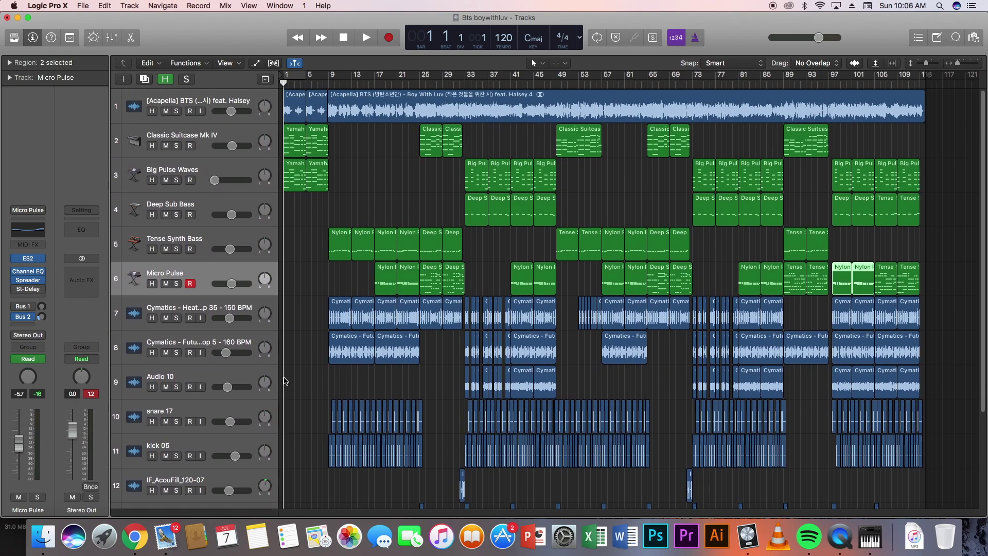